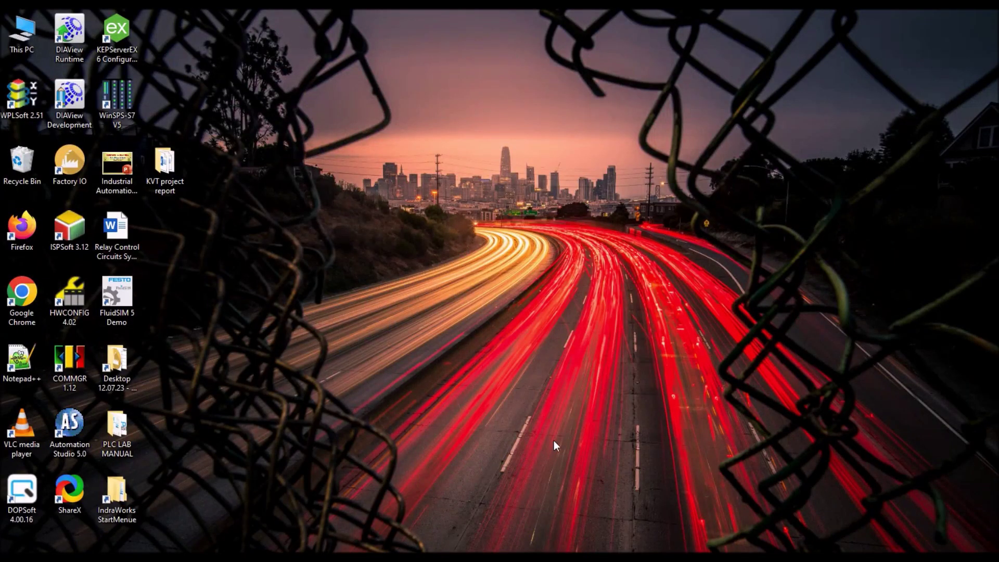
Launch FluidSIM 5 Demo with the default technologies, maximize it and start a new circuit
{"action": "double_click", "coordinate": [116, 300]}
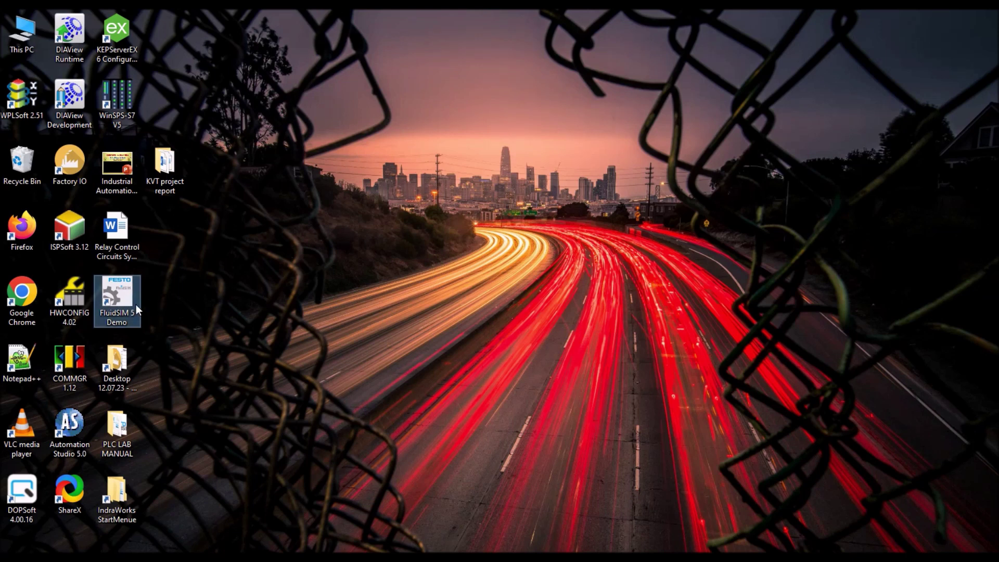
{"action": "double_click", "coordinate": [136, 304]}
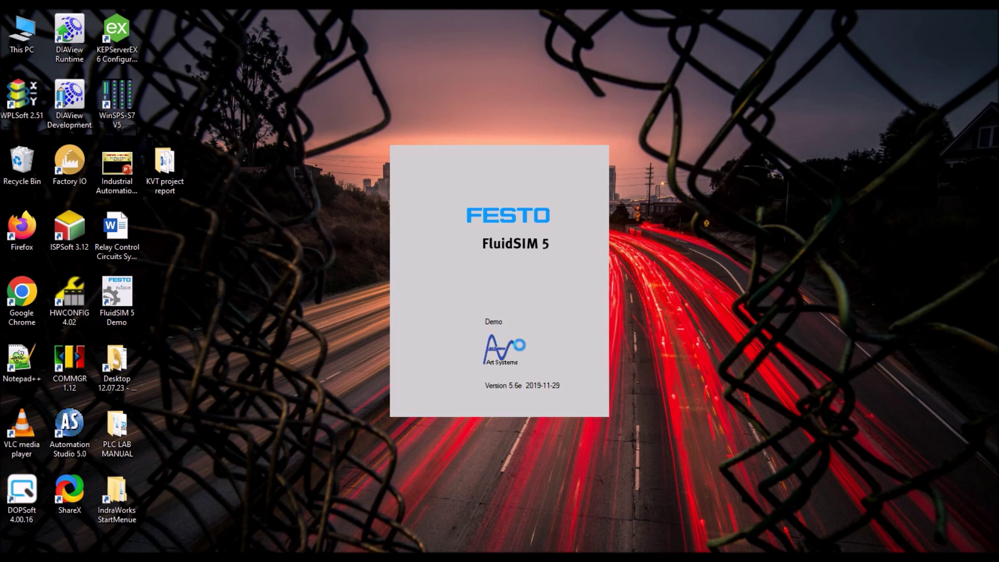
{"action": "left_click", "coordinate": [489, 356]}
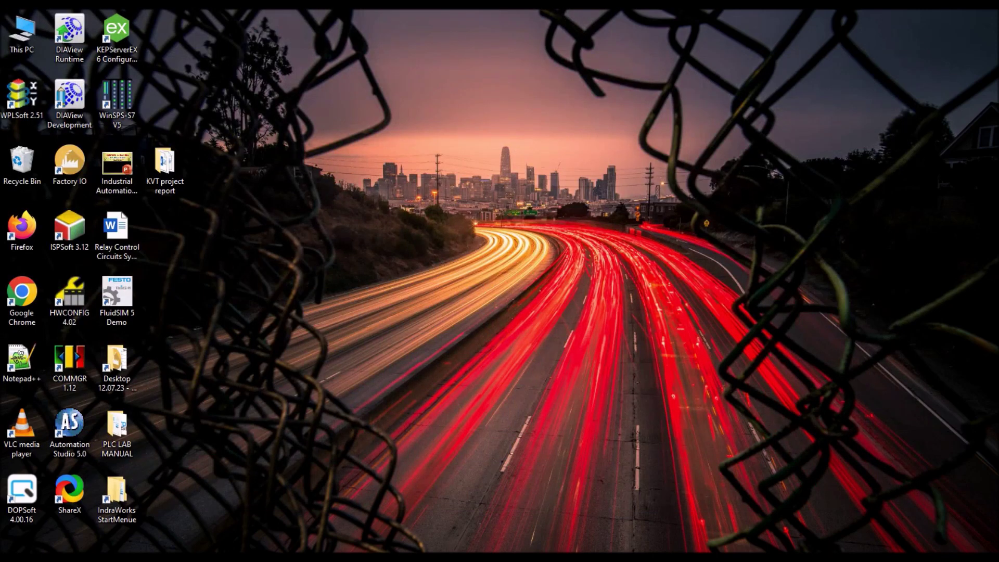
{"action": "left_click", "coordinate": [780, 513]}
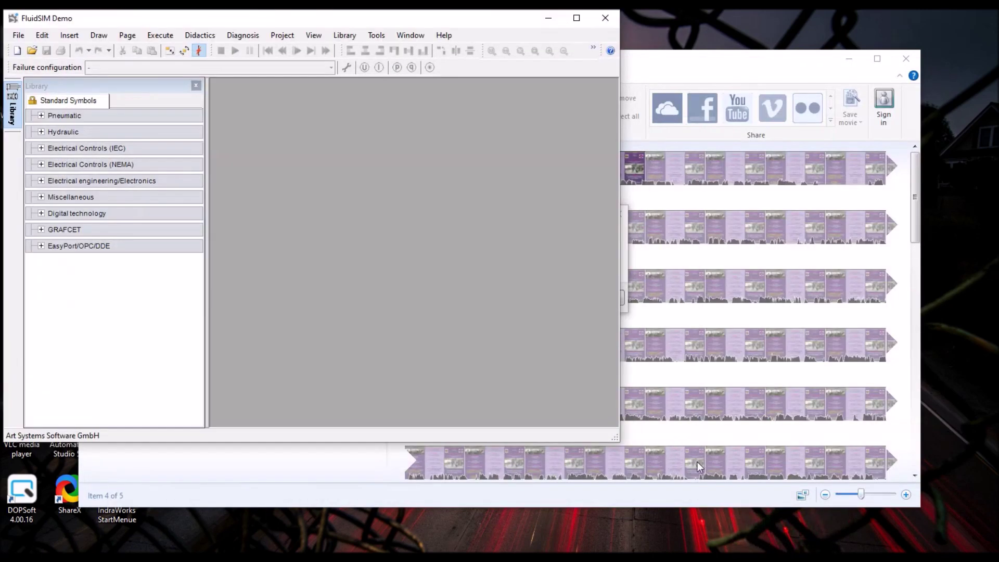
{"action": "left_click", "coordinate": [578, 19]}
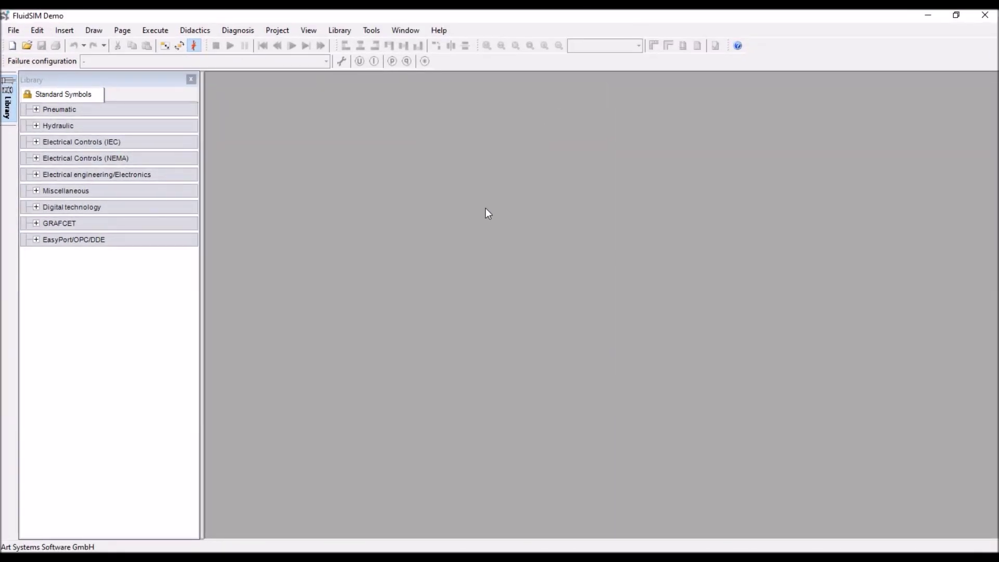
{"action": "left_click", "coordinate": [13, 46]}
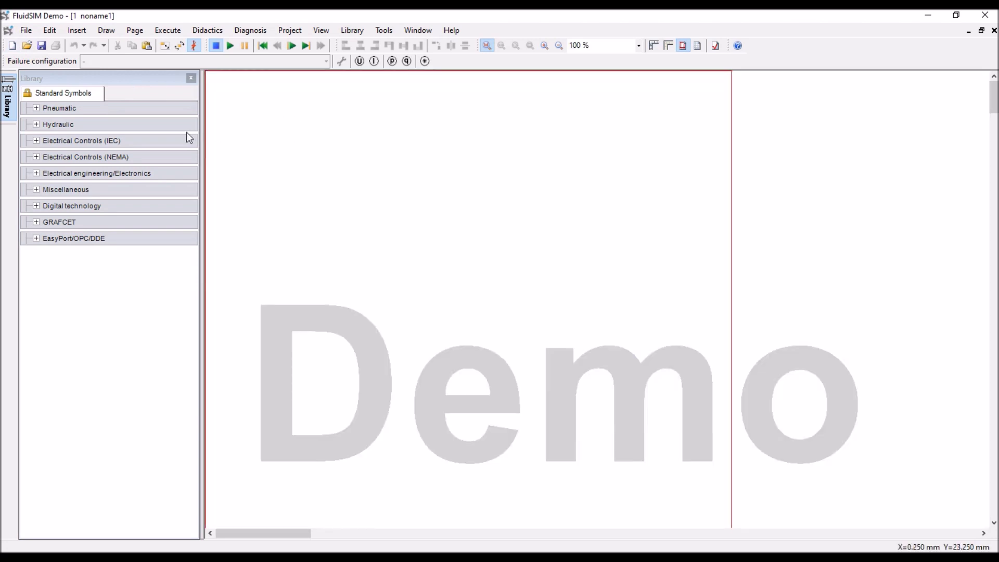
Place a 24 V terminal near the sheet top and a 0 V terminal below it
{"action": "left_click", "coordinate": [39, 141]}
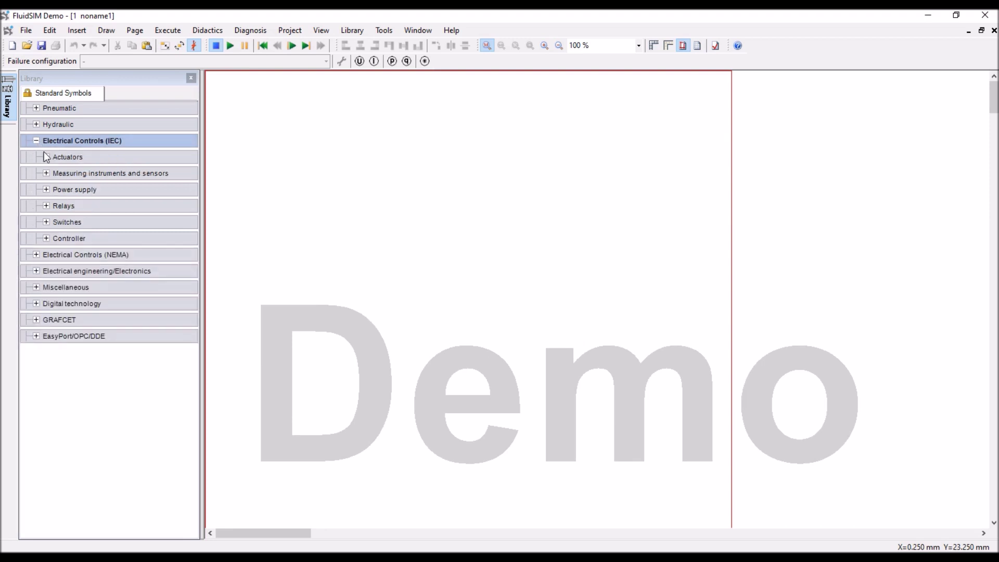
{"action": "left_click", "coordinate": [50, 190]}
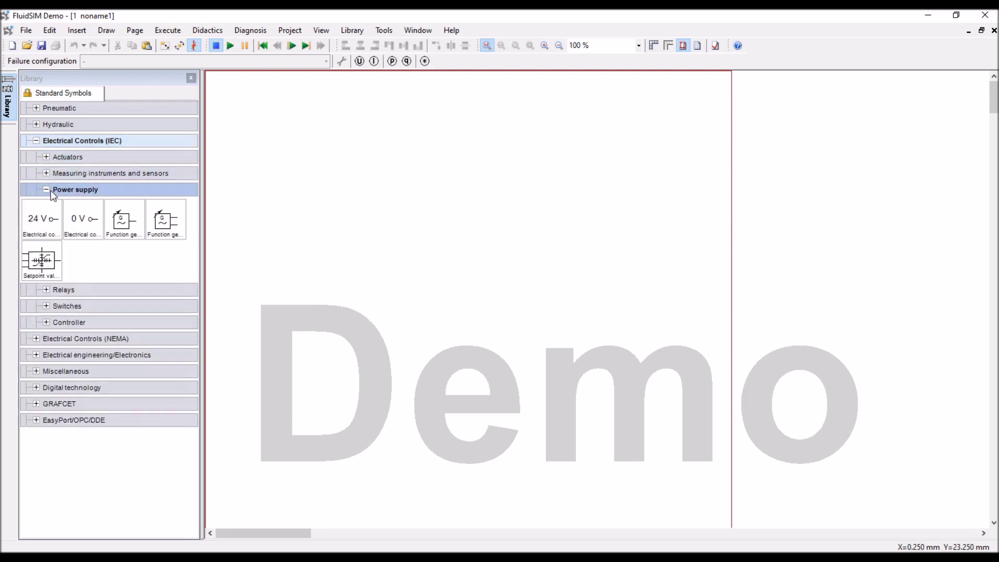
{"action": "left_click_drag", "start_coordinate": [55, 221], "coordinate": [382, 138]}
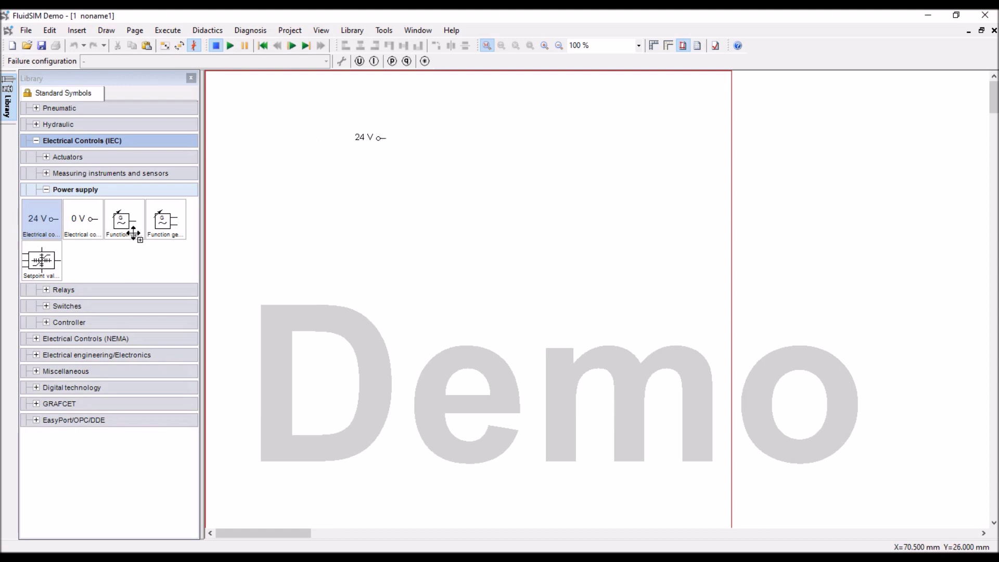
{"action": "left_click_drag", "start_coordinate": [146, 226], "coordinate": [373, 271]}
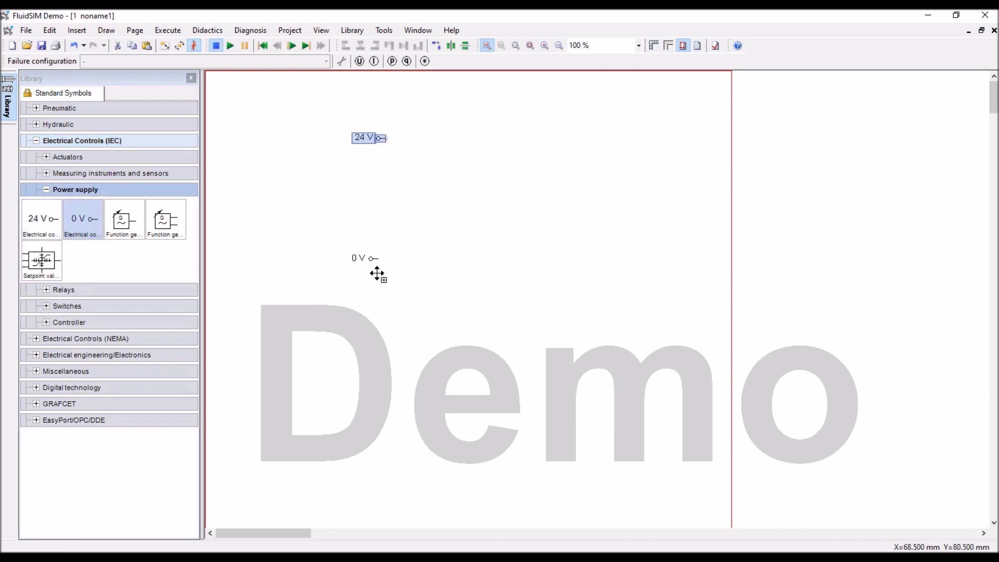
{"action": "left_click_drag", "start_coordinate": [377, 275], "coordinate": [381, 285]}
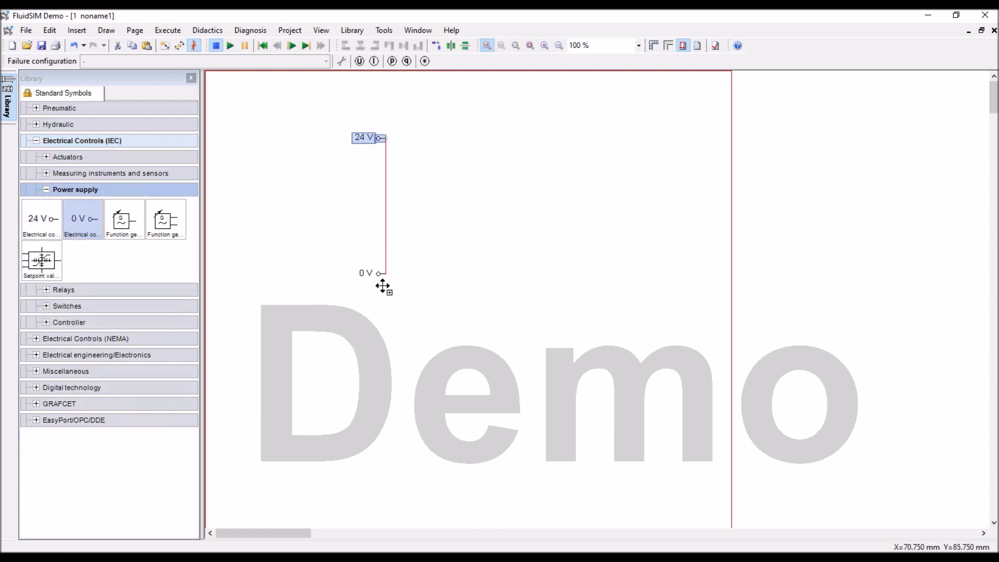
{"action": "left_click", "coordinate": [421, 281]}
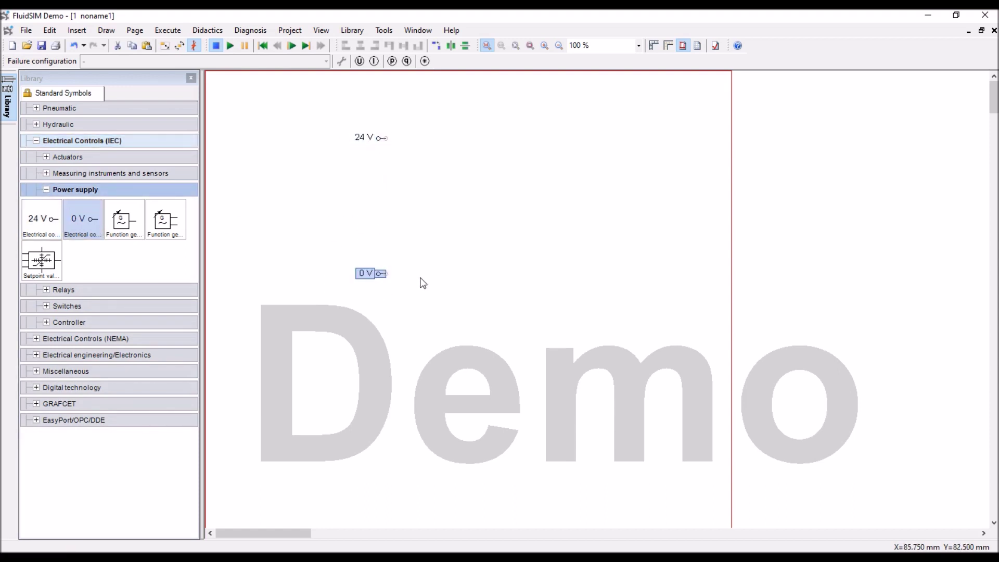
Add two make pushbuttons side by side between the terminals and nudge 24 V up-left
{"action": "left_click", "coordinate": [47, 307]}
{"action": "left_click", "coordinate": [55, 360]}
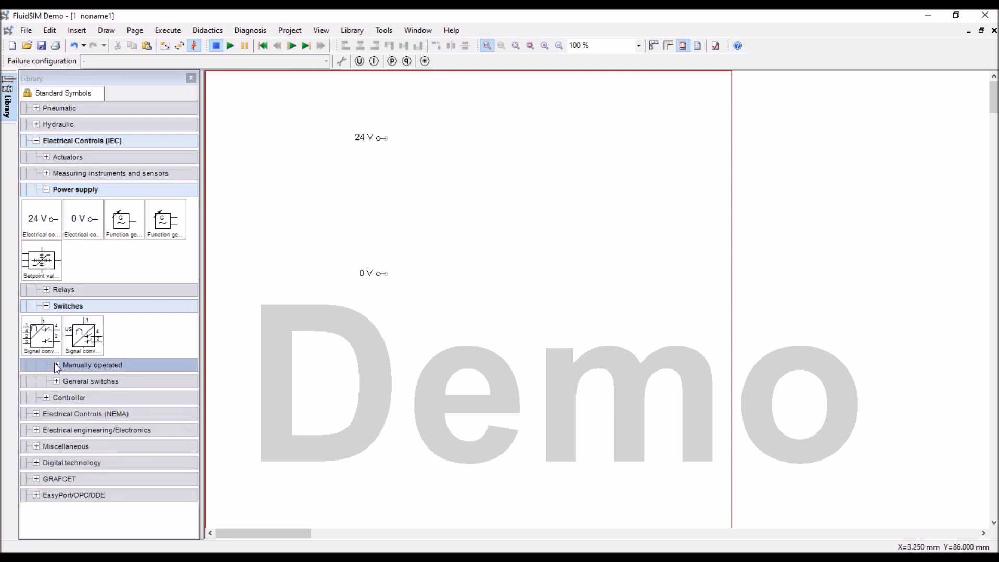
{"action": "left_click", "coordinate": [55, 364]}
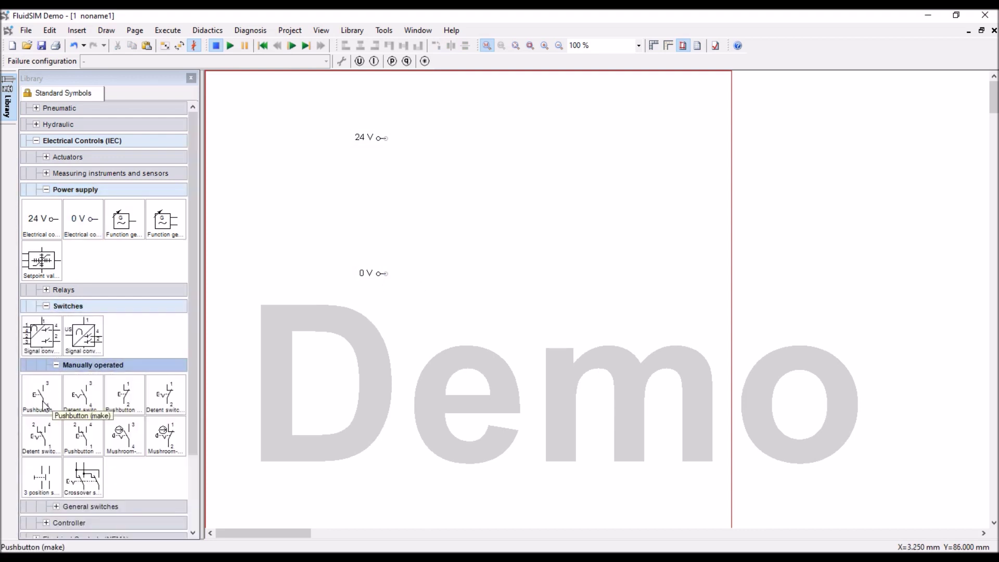
{"action": "left_click_drag", "start_coordinate": [43, 405], "coordinate": [388, 182]}
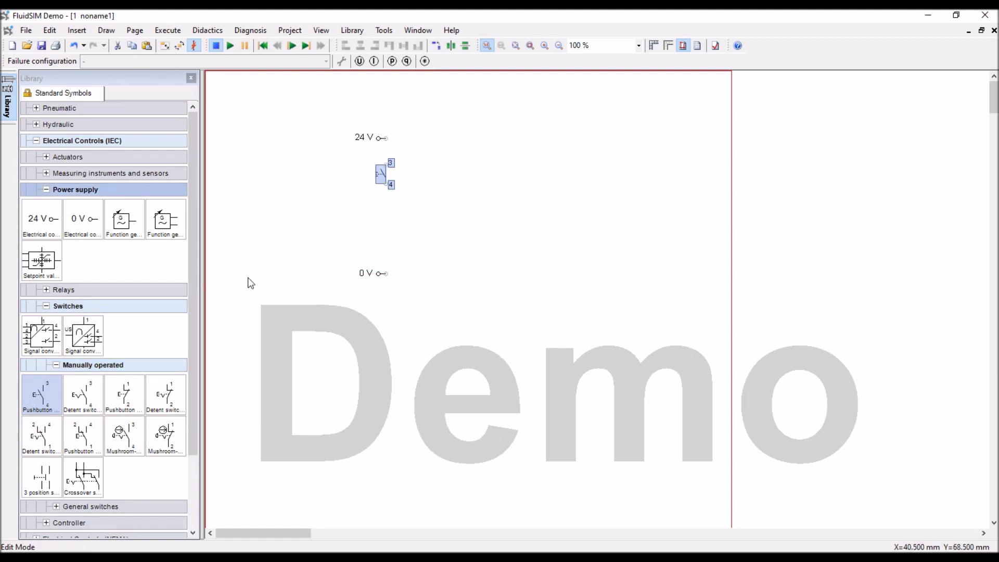
{"action": "left_click_drag", "start_coordinate": [50, 401], "coordinate": [449, 179]}
{"action": "left_click_drag", "start_coordinate": [375, 137], "coordinate": [364, 127]}
{"action": "left_click", "coordinate": [323, 212]}
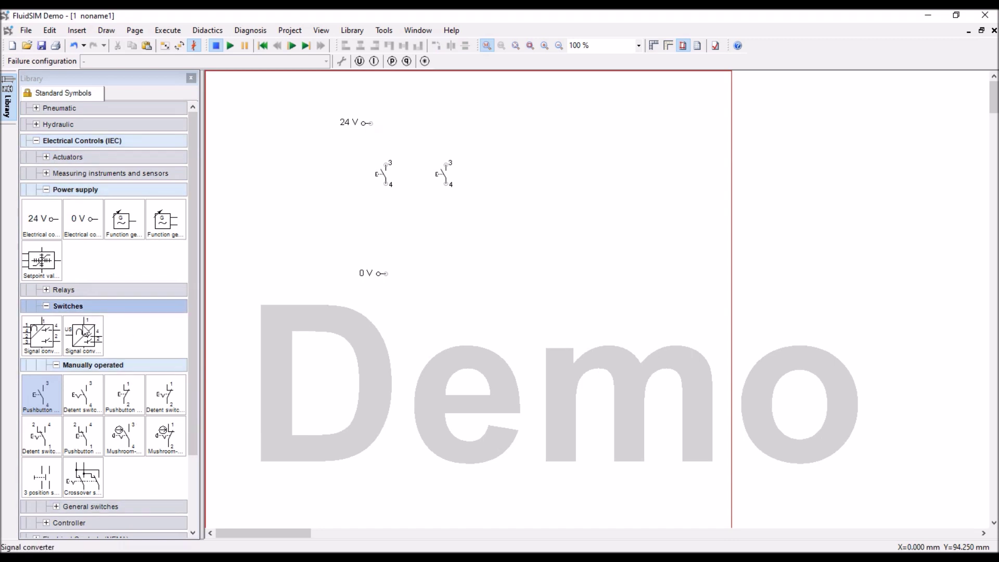
{"action": "left_click", "coordinate": [47, 289]}
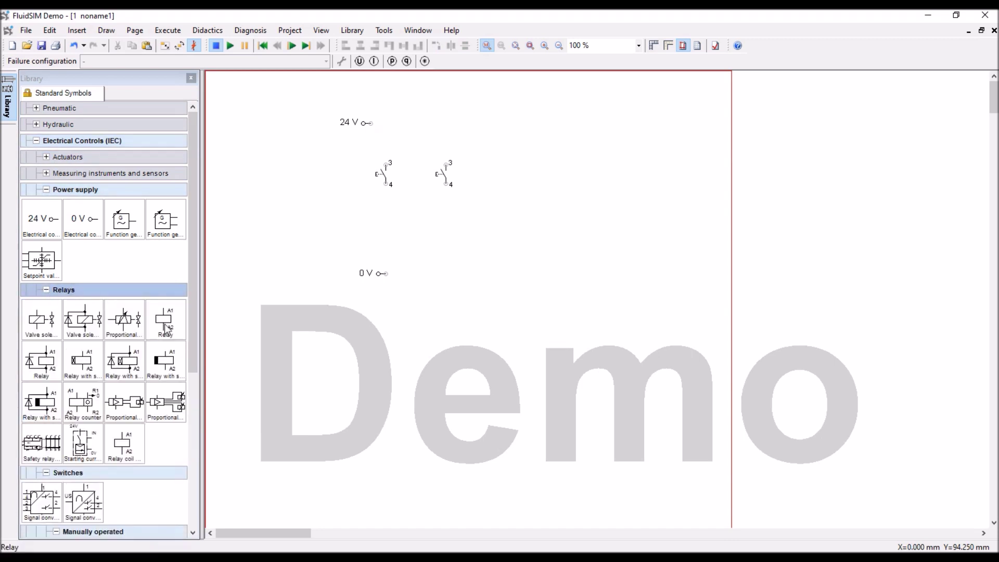
Add relay coils under the pushbuttons and move the 0 V terminal down-left
{"action": "left_click_drag", "start_coordinate": [165, 328], "coordinate": [454, 240]}
{"action": "left_click", "coordinate": [481, 257]}
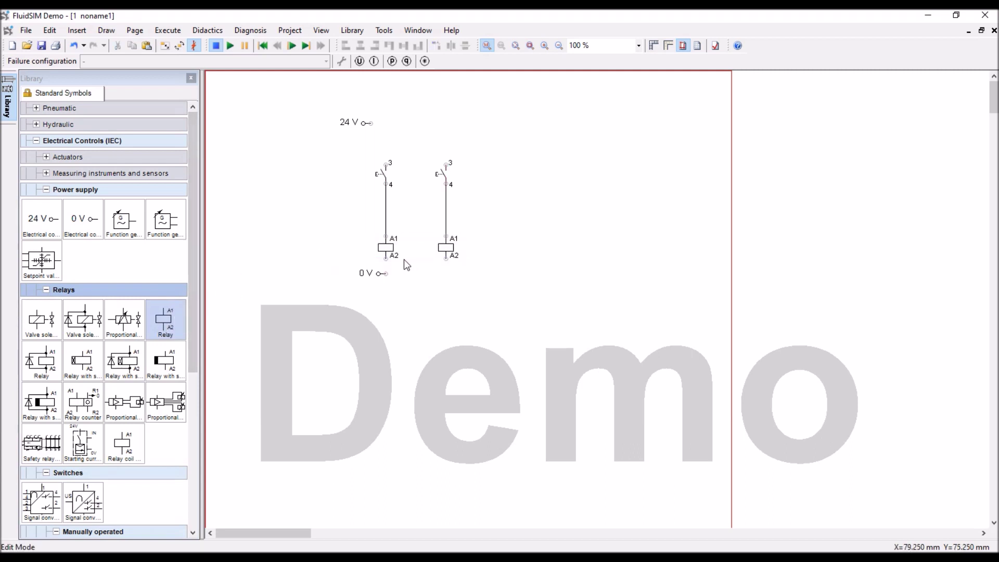
{"action": "left_click_drag", "start_coordinate": [379, 276], "coordinate": [349, 291]}
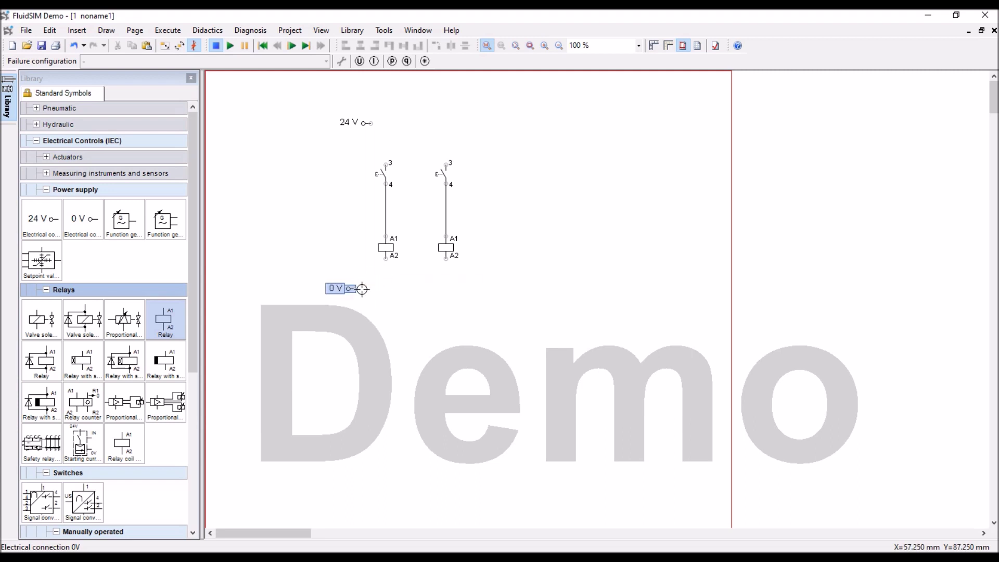
{"action": "left_click", "coordinate": [367, 273]}
Wire both relay coils to the 0 V line and both pushbuttons to 24 V
{"action": "left_click_drag", "start_coordinate": [386, 263], "coordinate": [356, 288]}
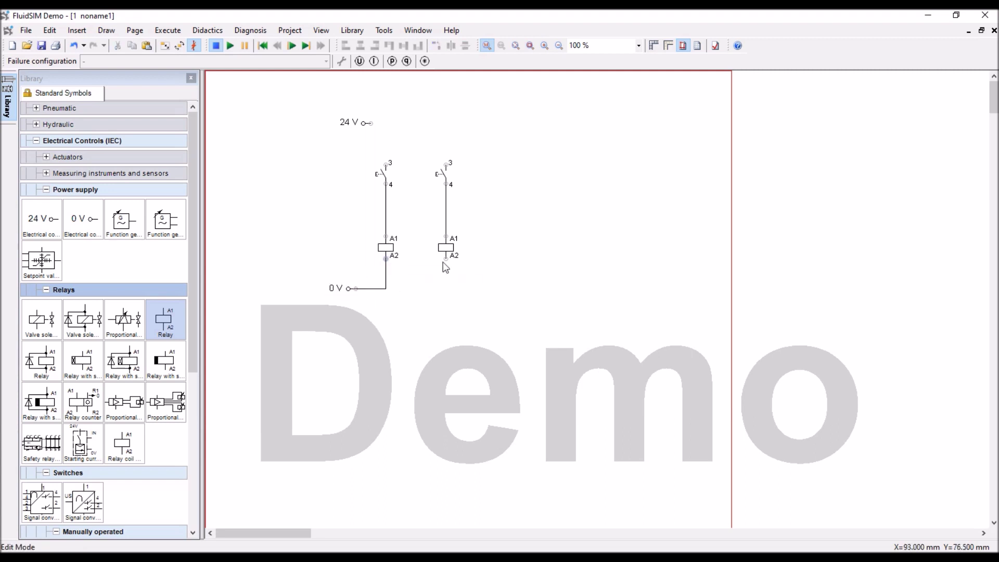
{"action": "left_click_drag", "start_coordinate": [446, 259], "coordinate": [385, 288]}
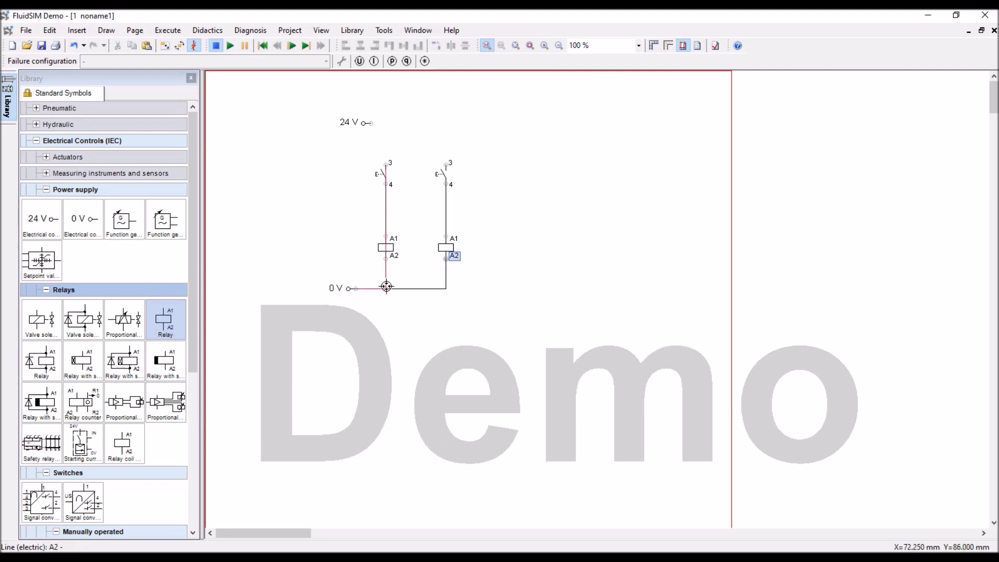
{"action": "left_click_drag", "start_coordinate": [385, 164], "coordinate": [370, 122]}
{"action": "left_click_drag", "start_coordinate": [446, 164], "coordinate": [387, 123]}
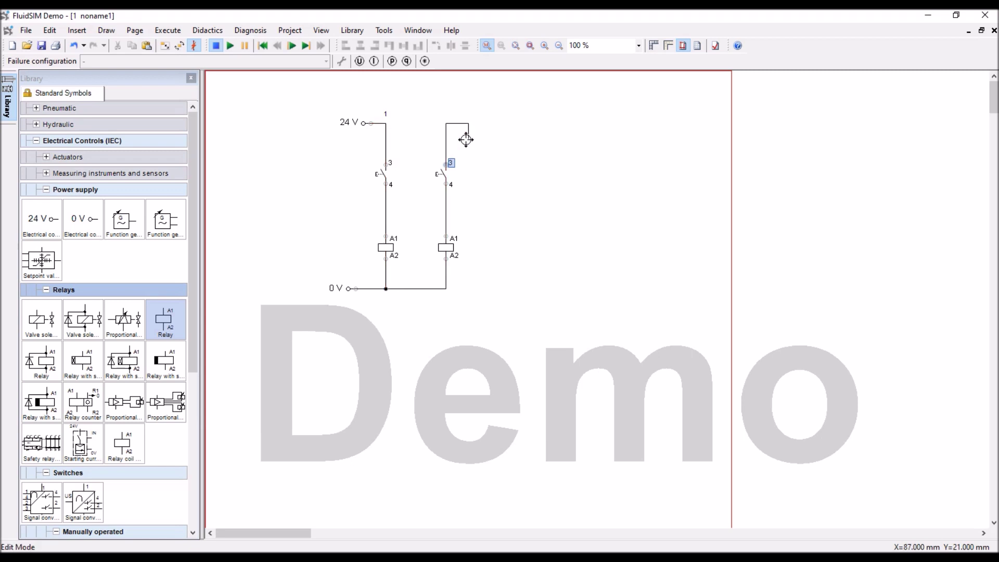
{"action": "left_click_drag", "start_coordinate": [385, 124], "coordinate": [385, 123]}
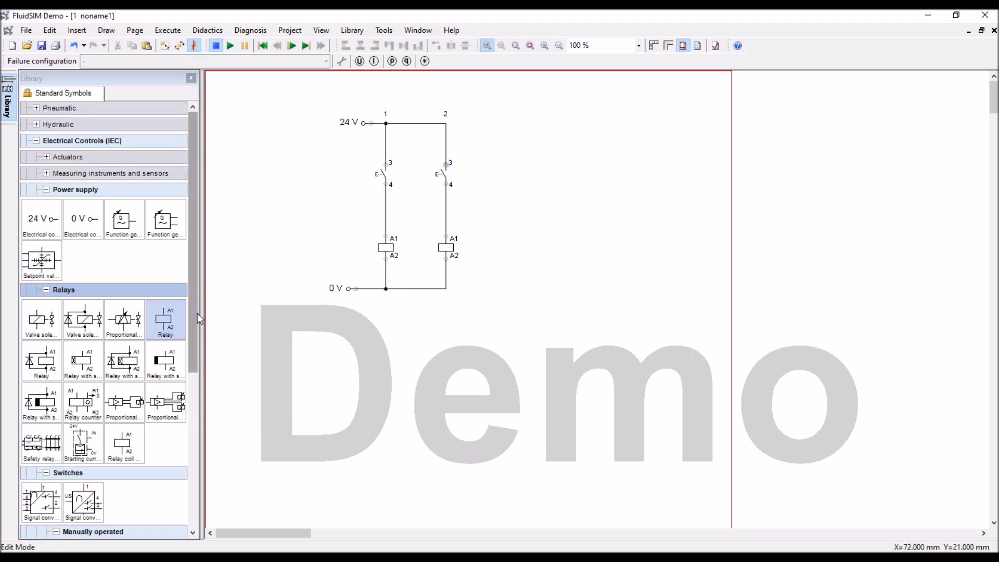
{"action": "left_click_drag", "start_coordinate": [197, 313], "coordinate": [191, 429]}
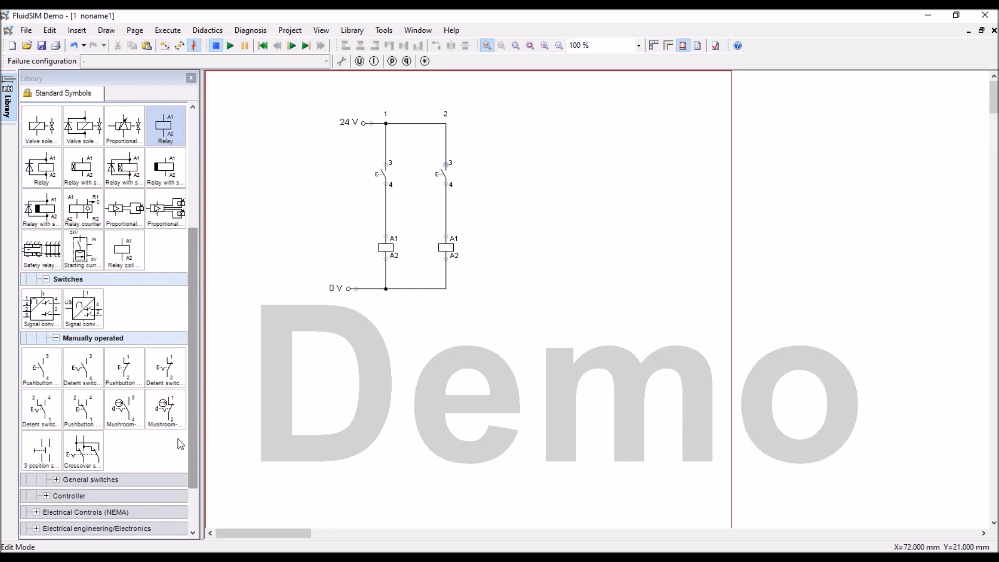
Place two make switches one above the other in path 3, wiring the upper to 24 V
{"action": "left_click", "coordinate": [58, 482]}
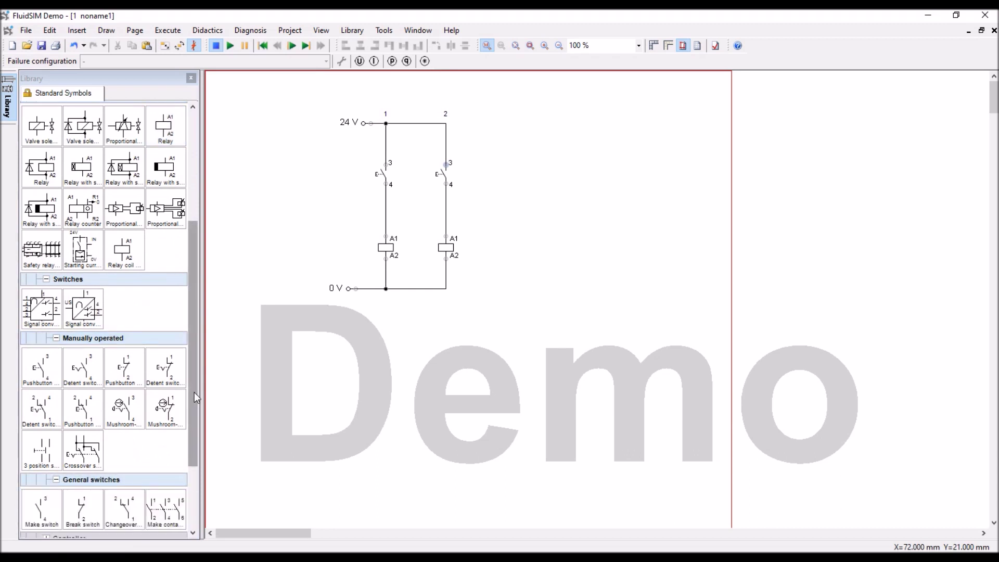
{"action": "left_click_drag", "start_coordinate": [195, 391], "coordinate": [192, 435]}
{"action": "left_click_drag", "start_coordinate": [49, 437], "coordinate": [519, 149]}
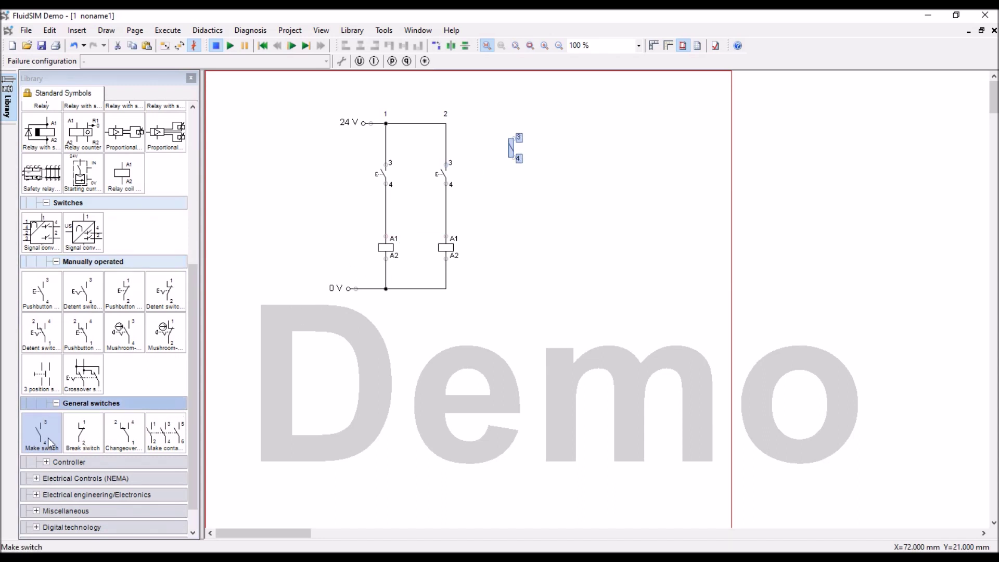
{"action": "mouse_move", "coordinate": [45, 437]}
{"action": "left_mouse_down"}
{"action": "mouse_move", "coordinate": [531, 201]}
{"action": "mouse_move", "coordinate": [519, 210]}
{"action": "left_mouse_up"}
{"action": "mouse_move", "coordinate": [515, 138]}
{"action": "left_mouse_down"}
{"action": "mouse_move", "coordinate": [483, 117]}
{"action": "mouse_move", "coordinate": [446, 123]}
{"action": "left_mouse_up"}
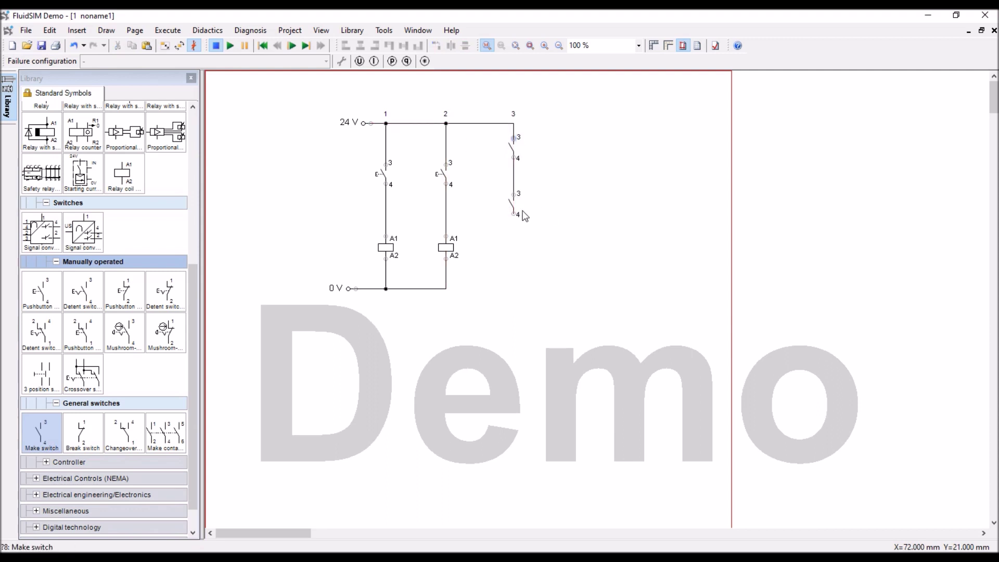
{"action": "left_click_drag", "start_coordinate": [195, 310], "coordinate": [221, 138]}
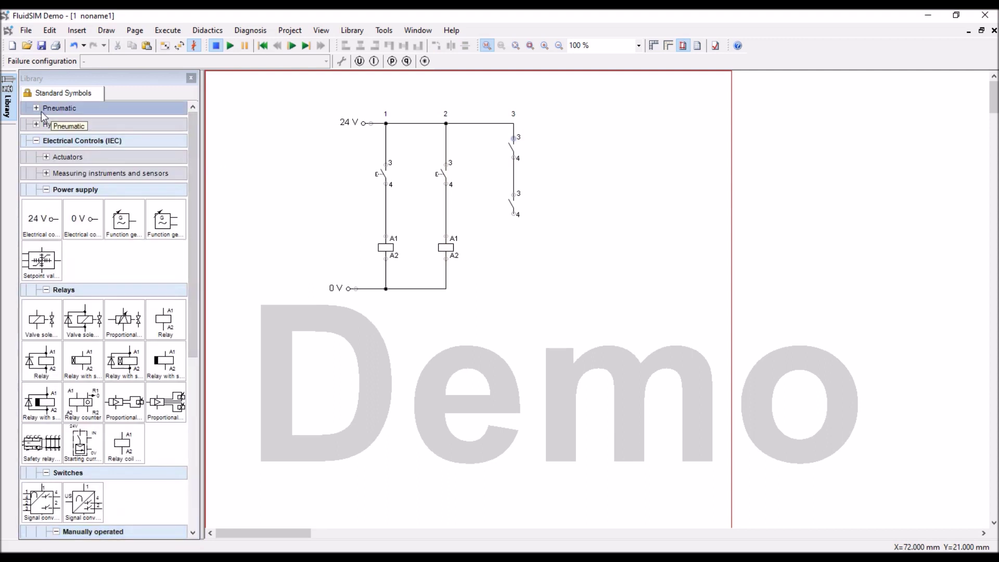
Place a DC motor at the bottom of path 3 and label the pushbuttons A and B
{"action": "left_click", "coordinate": [45, 155]}
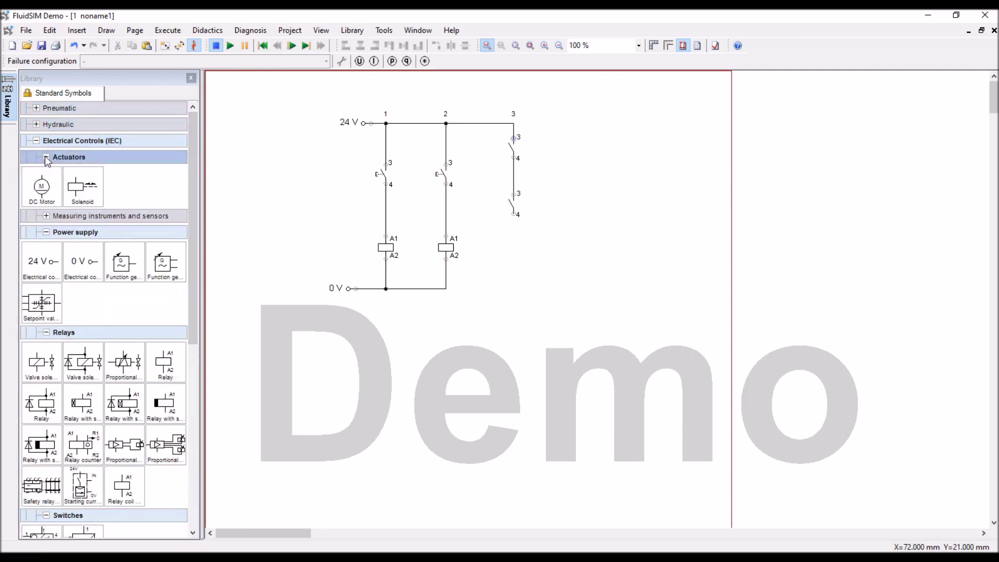
{"action": "left_click_drag", "start_coordinate": [42, 185], "coordinate": [446, 288]}
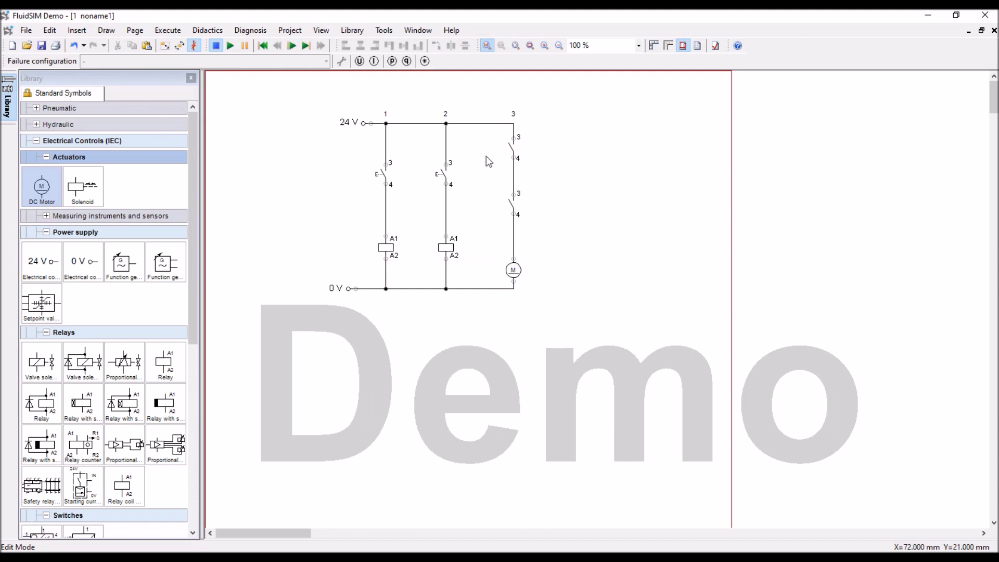
{"action": "left_click", "coordinate": [383, 175]}
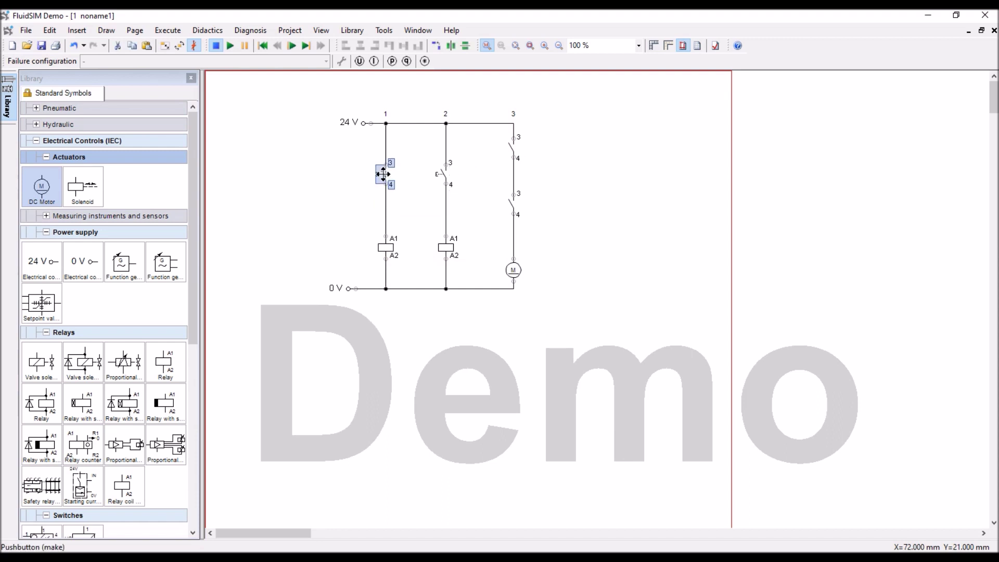
{"action": "double_click", "coordinate": [383, 175]}
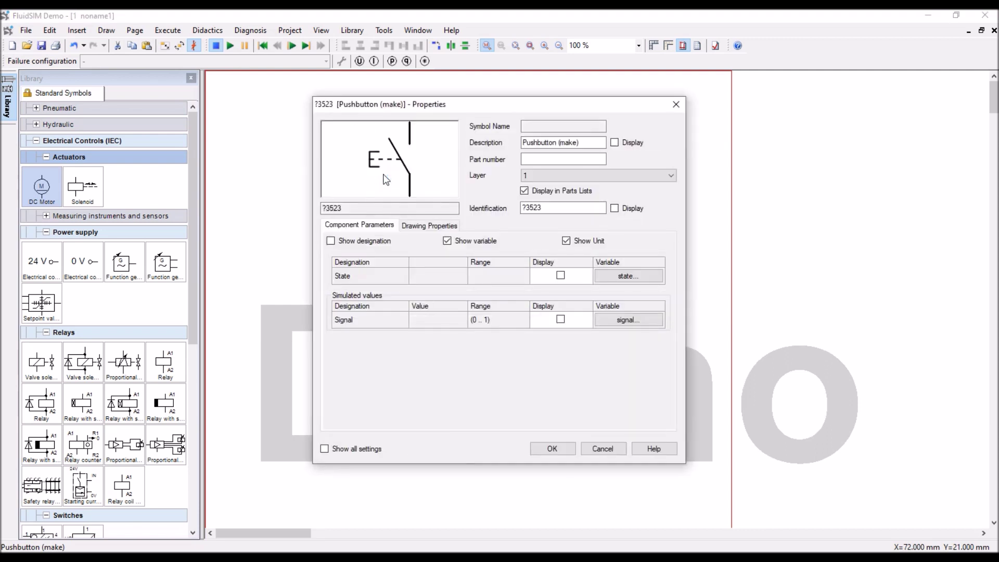
{"action": "type", "text": "A"}
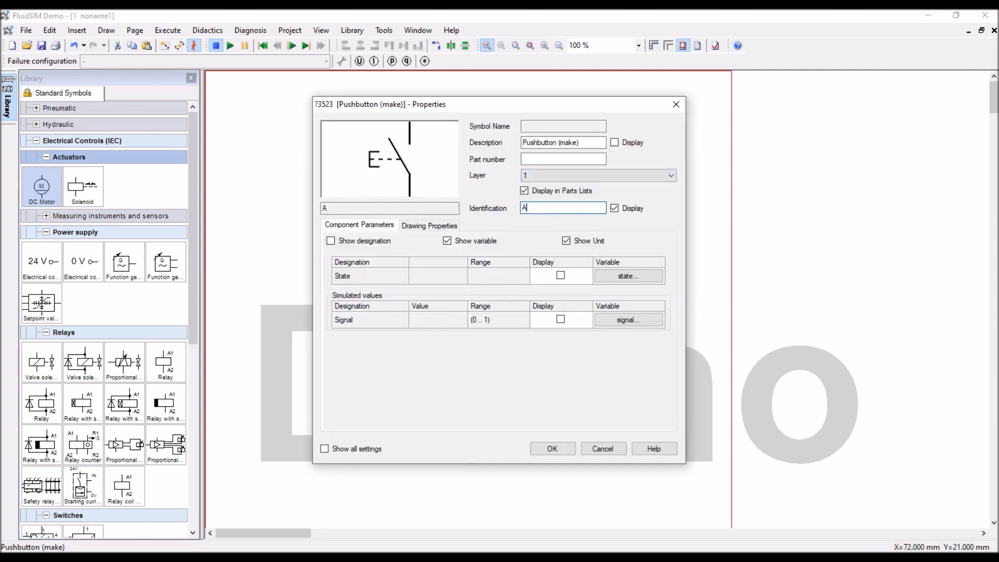
{"action": "left_click", "coordinate": [552, 448]}
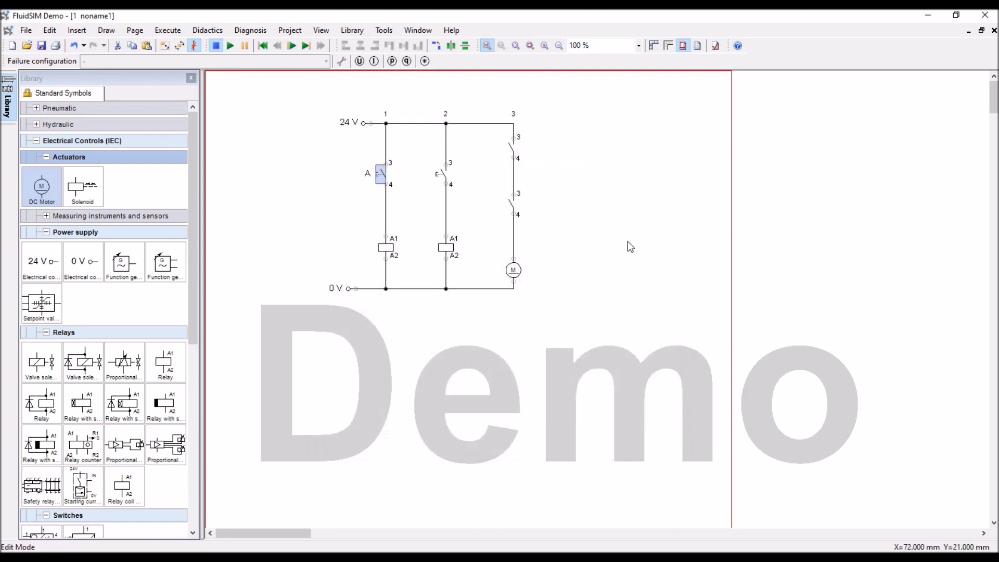
{"action": "left_click", "coordinate": [443, 172]}
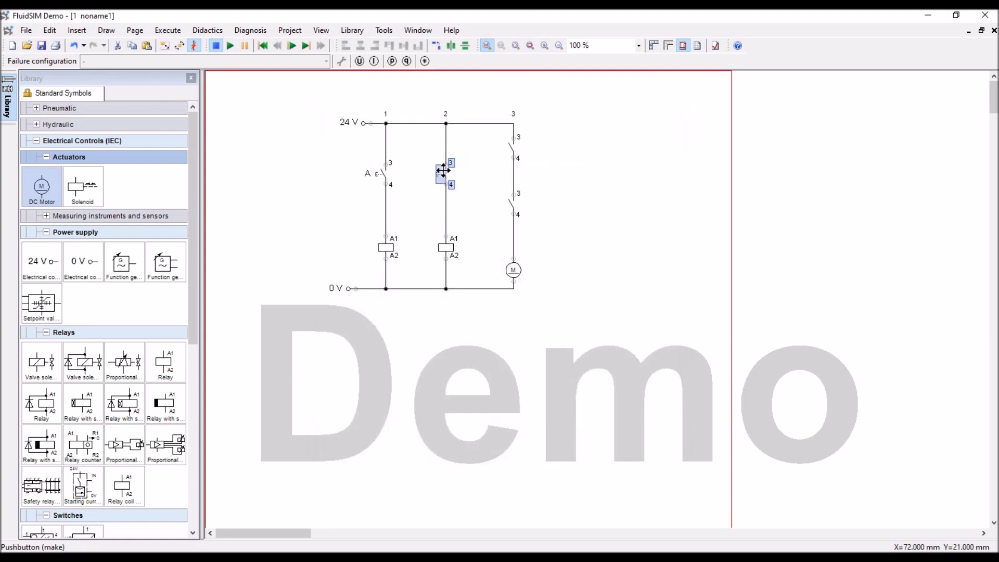
{"action": "key", "text": "alt+Return"}
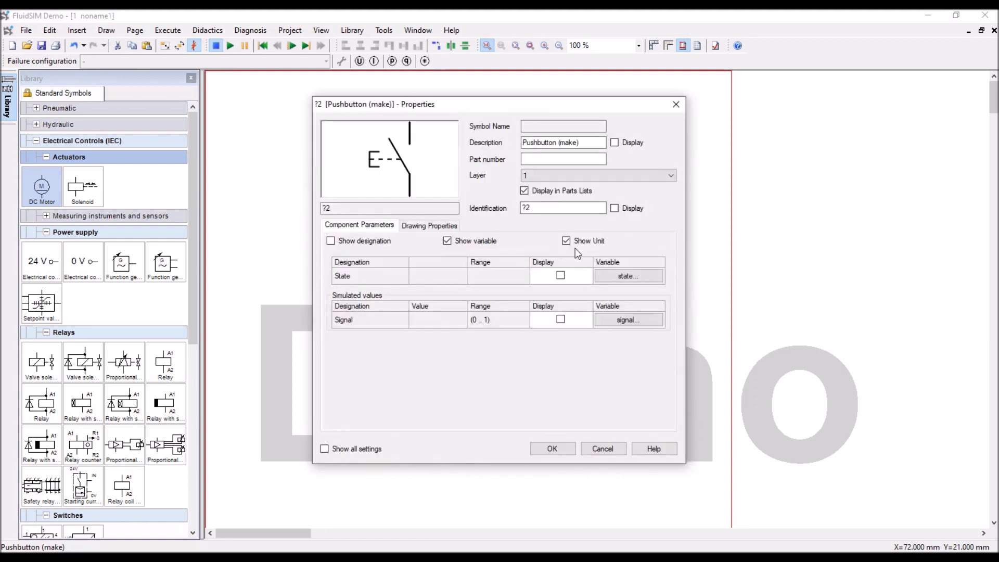
{"action": "double_click", "coordinate": [542, 205]}
{"action": "type", "text": "B"}
{"action": "left_click", "coordinate": [560, 451]}
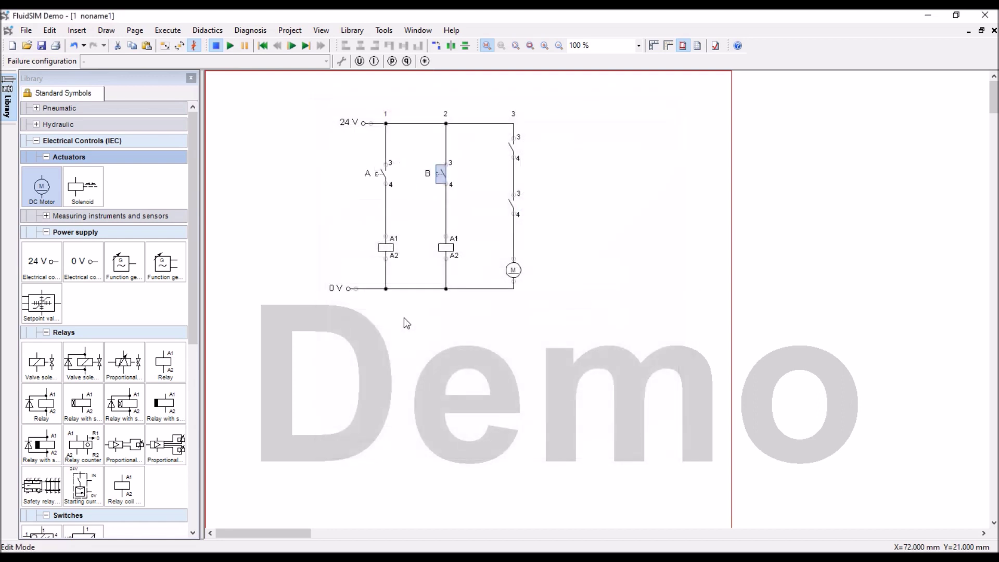
Label the left relay coil K1 and the right relay coil K2
{"action": "left_click", "coordinate": [386, 248]}
{"action": "key", "text": "alt+Return"}
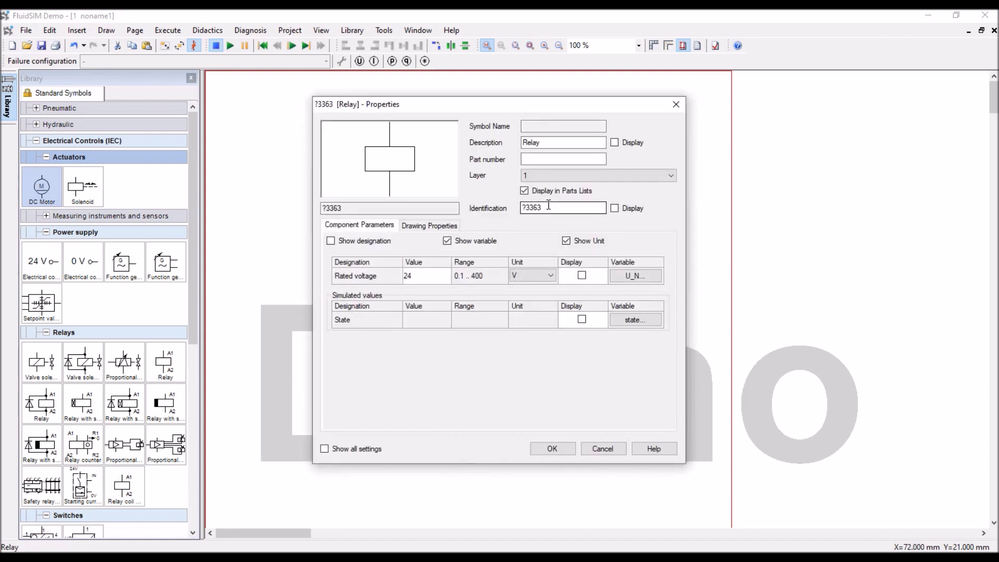
{"action": "double_click", "coordinate": [549, 207]}
{"action": "type", "text": "K1"}
{"action": "left_click", "coordinate": [553, 449]}
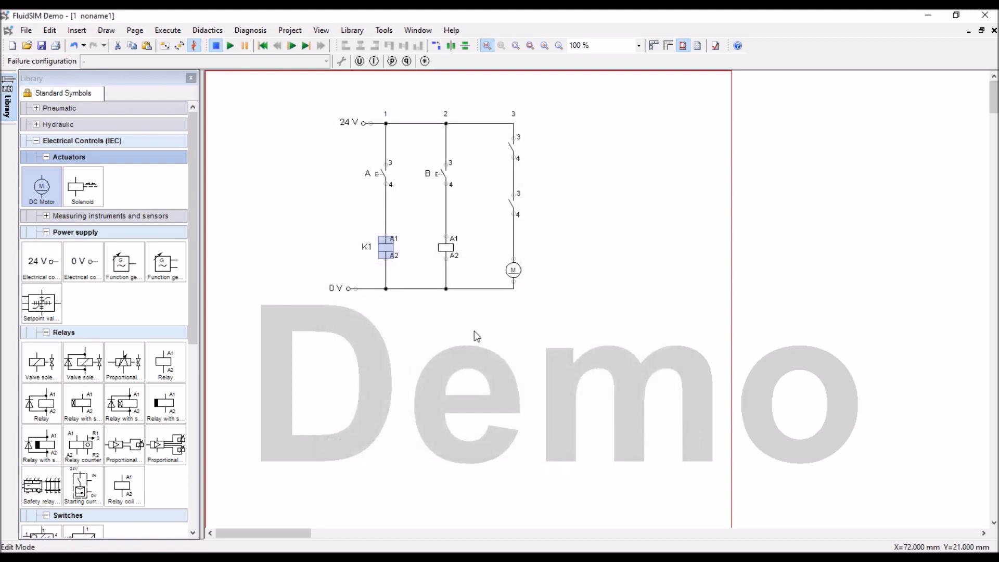
{"action": "left_click", "coordinate": [446, 250]}
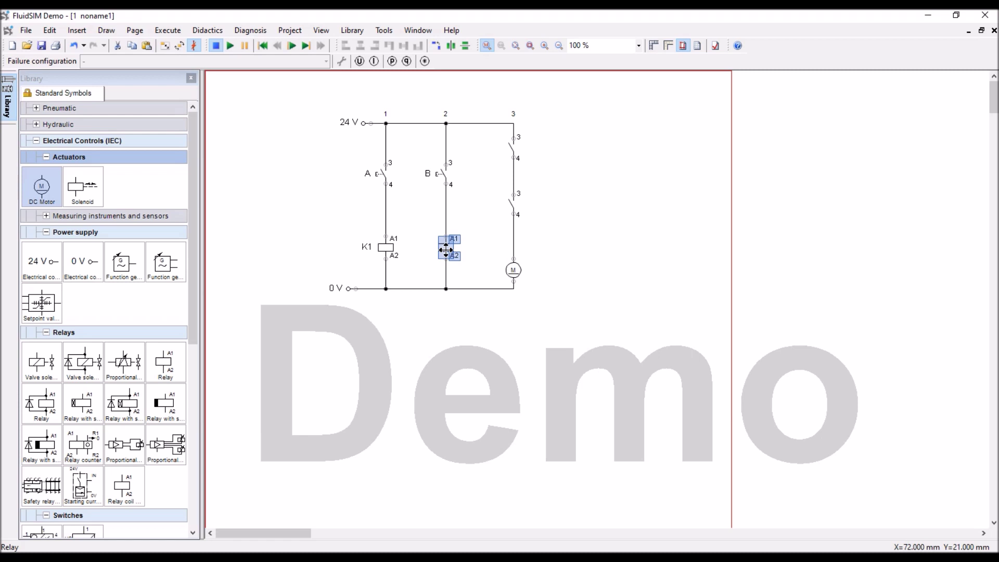
{"action": "double_click", "coordinate": [446, 249]}
{"action": "double_click", "coordinate": [548, 208]}
{"action": "key", "text": "BackSpace"}
{"action": "type", "text": "K"}
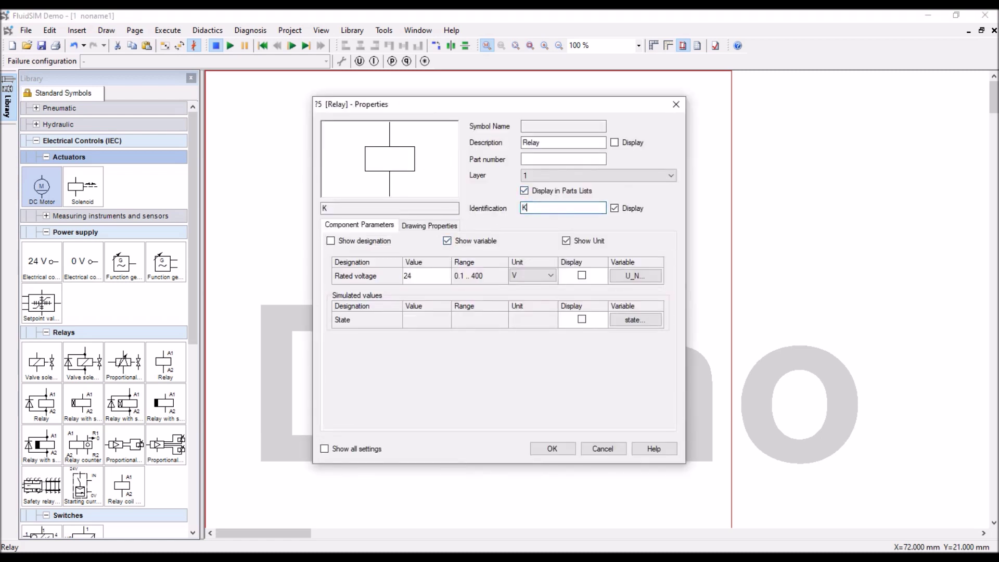
{"action": "type", "text": "2"}
{"action": "left_click", "coordinate": [550, 456]}
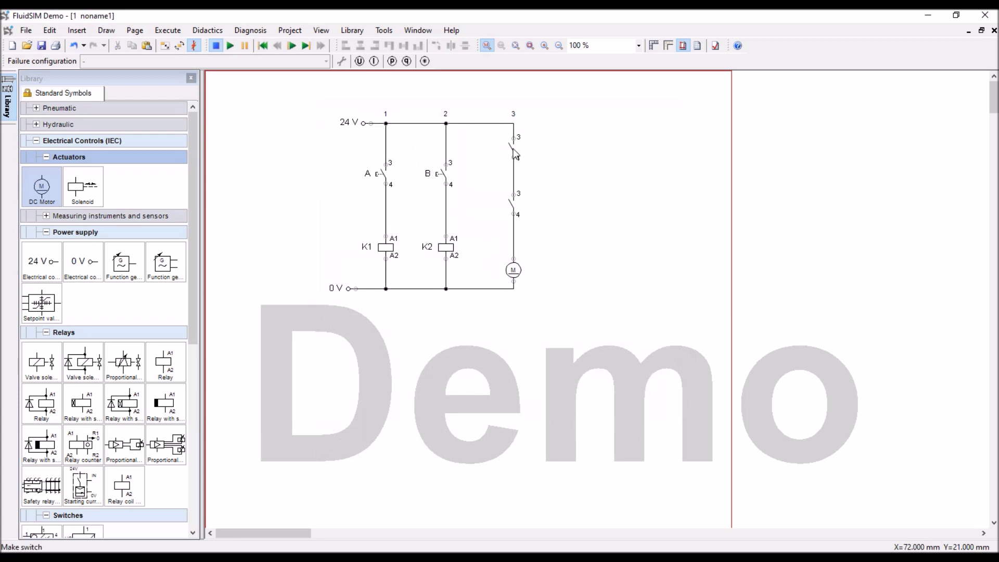
Link the upper make switch in path 3 to relay K1
{"action": "left_click", "coordinate": [512, 151]}
{"action": "double_click", "coordinate": [511, 149]}
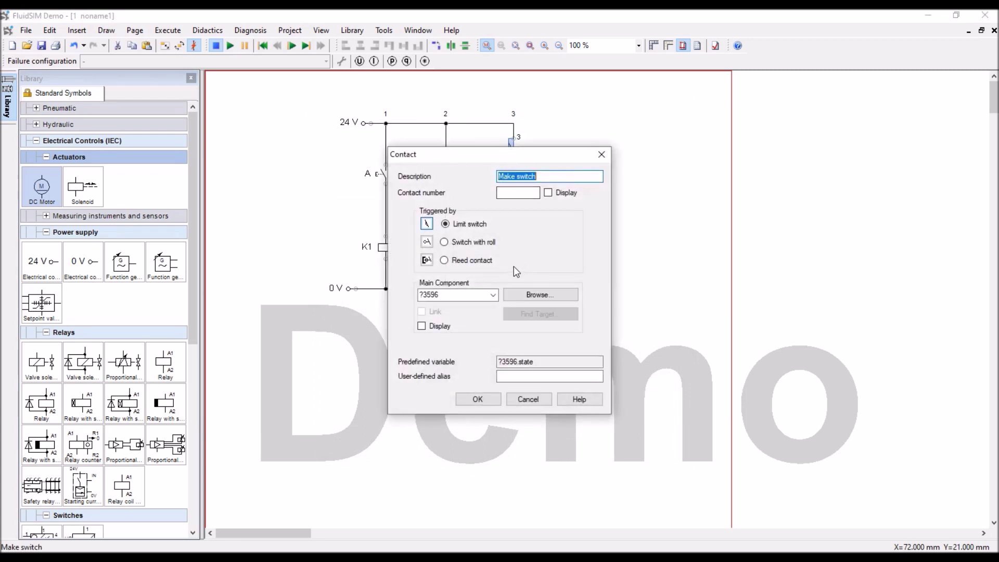
{"action": "left_click", "coordinate": [492, 295]}
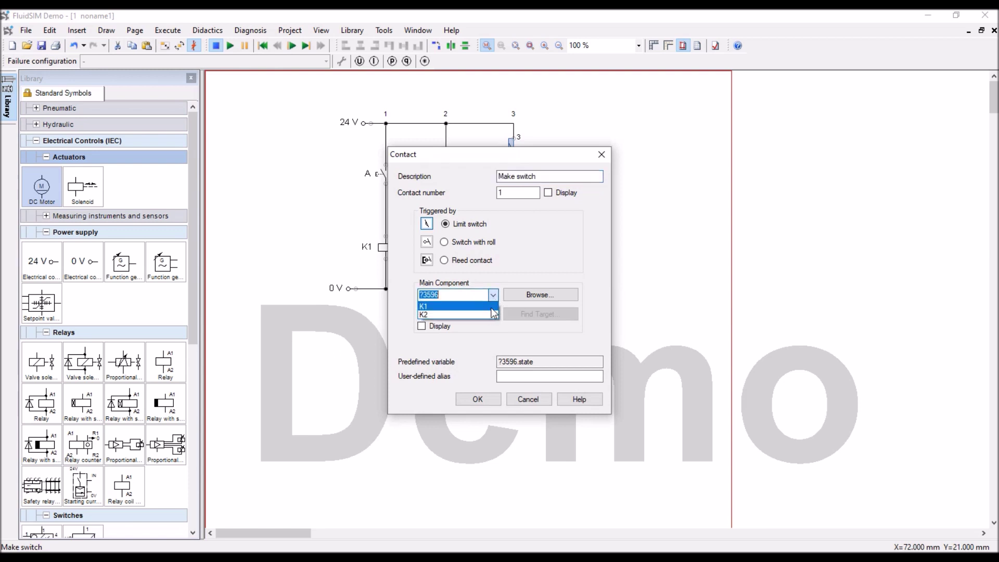
{"action": "left_click", "coordinate": [491, 308]}
{"action": "left_click", "coordinate": [473, 400]}
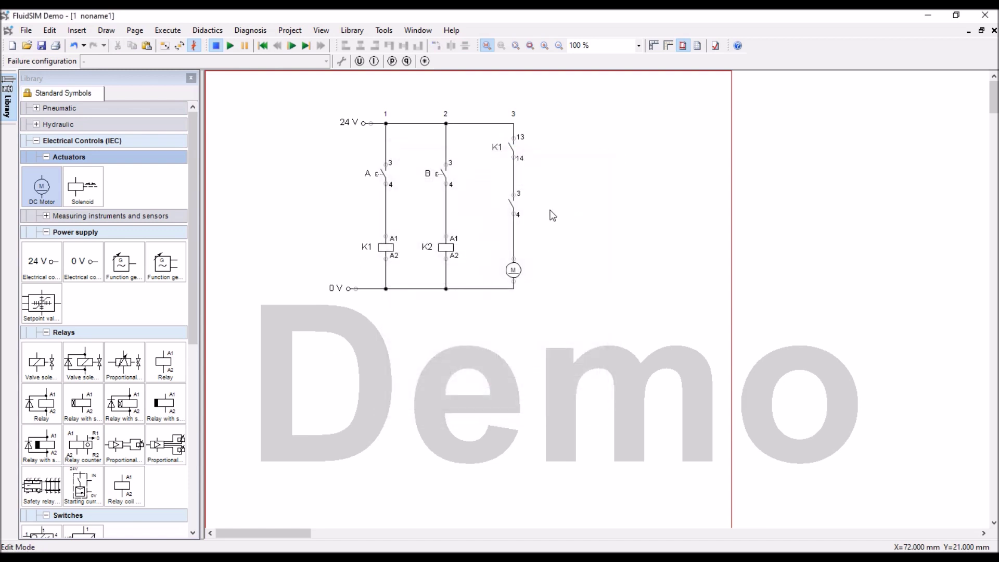
Link the lower make switch in path 3 to relay K2
{"action": "left_click", "coordinate": [513, 210]}
{"action": "double_click", "coordinate": [513, 209]}
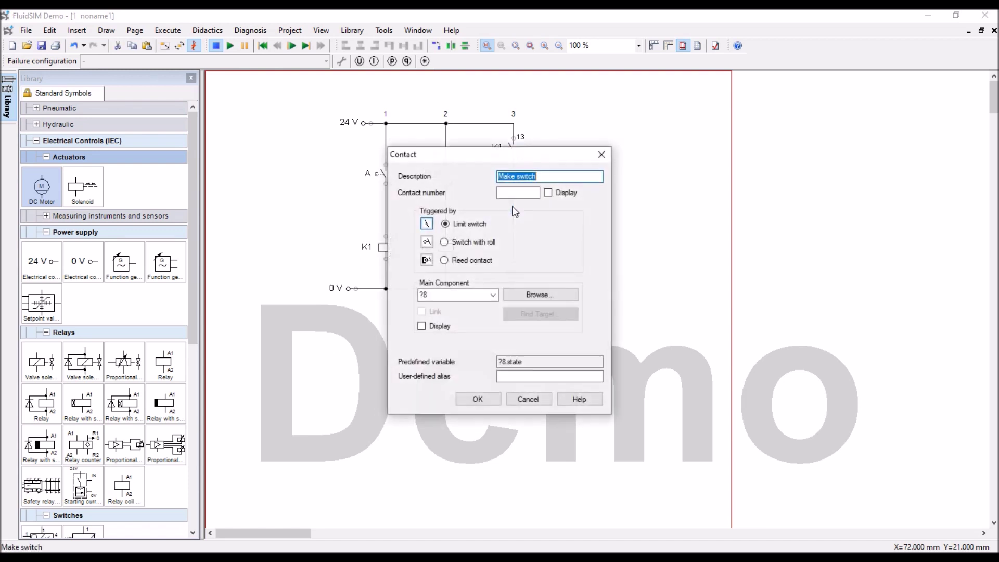
{"action": "key", "text": "Tab"}
{"action": "type", "text": "1"}
{"action": "left_click", "coordinate": [467, 295]}
{"action": "left_click", "coordinate": [493, 295]}
{"action": "left_click", "coordinate": [479, 317]}
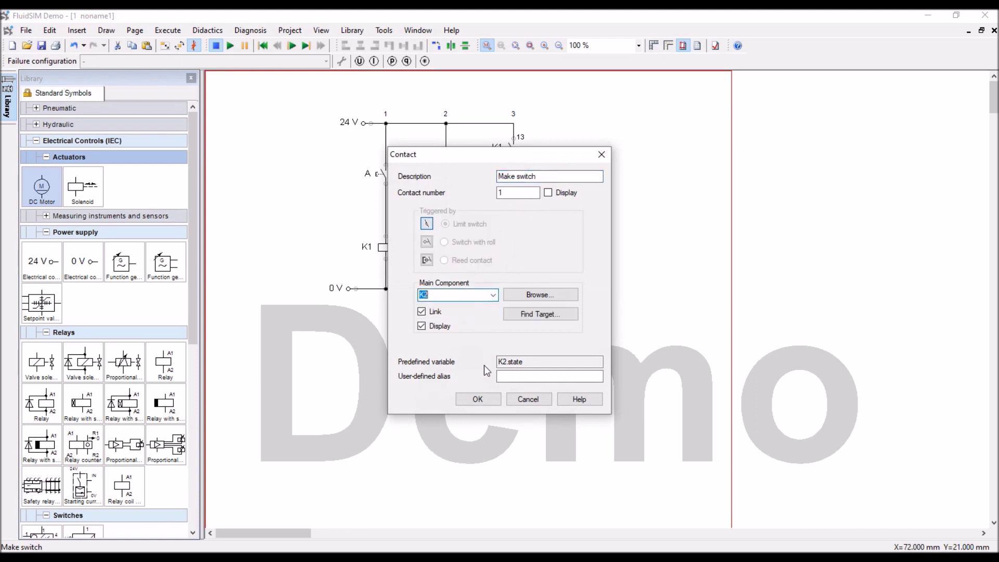
{"action": "left_click", "coordinate": [476, 399]}
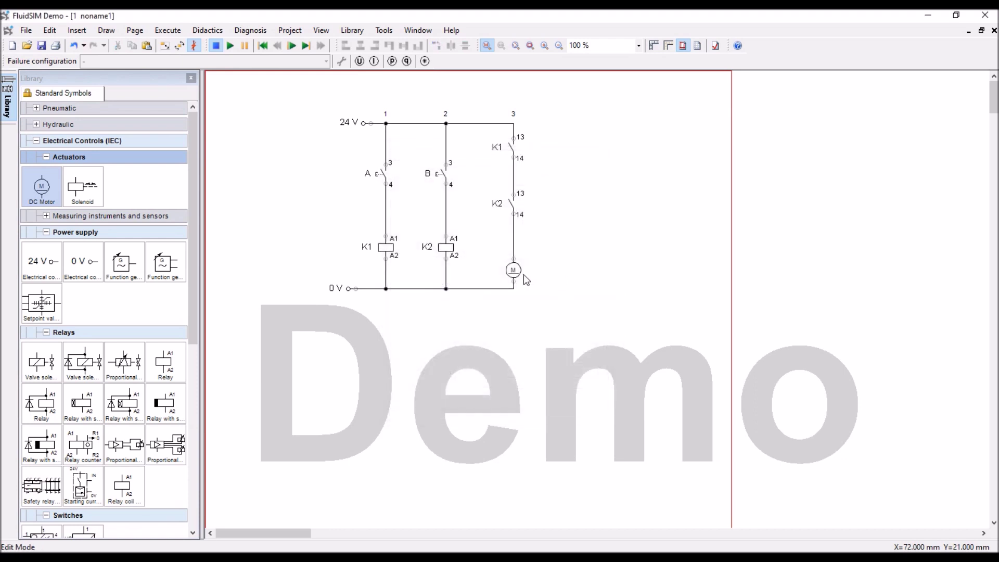
Set the DC motor's identification to Motor in its properties
{"action": "left_click", "coordinate": [514, 274]}
{"action": "double_click", "coordinate": [514, 274]}
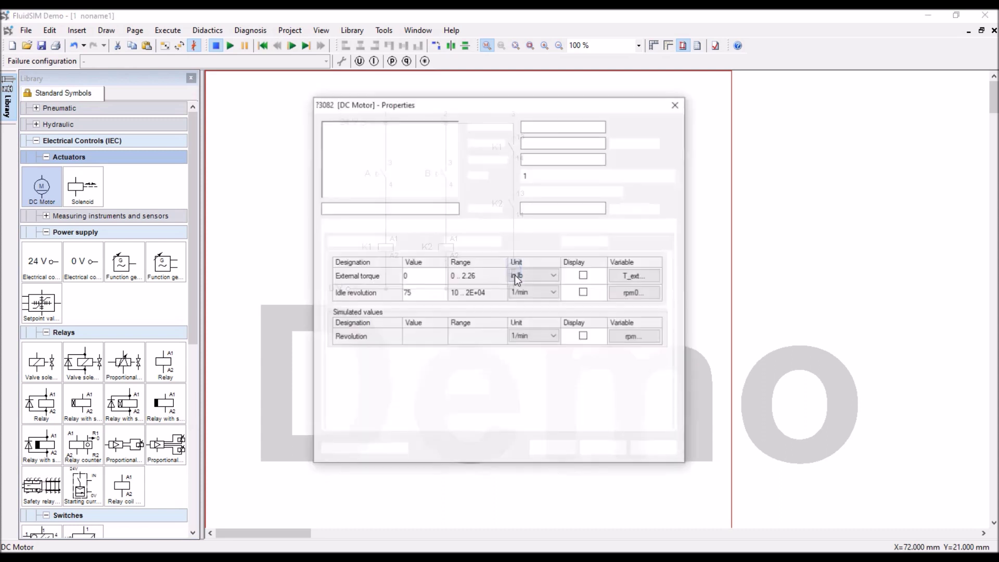
{"action": "double_click", "coordinate": [546, 208]}
{"action": "type", "text": "Motor"}
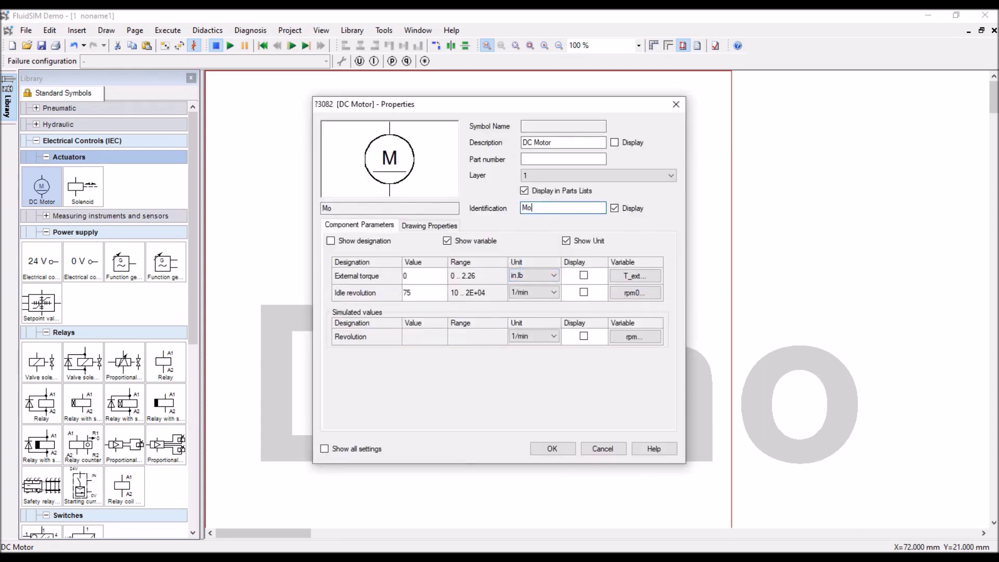
{"action": "left_click", "coordinate": [560, 450]}
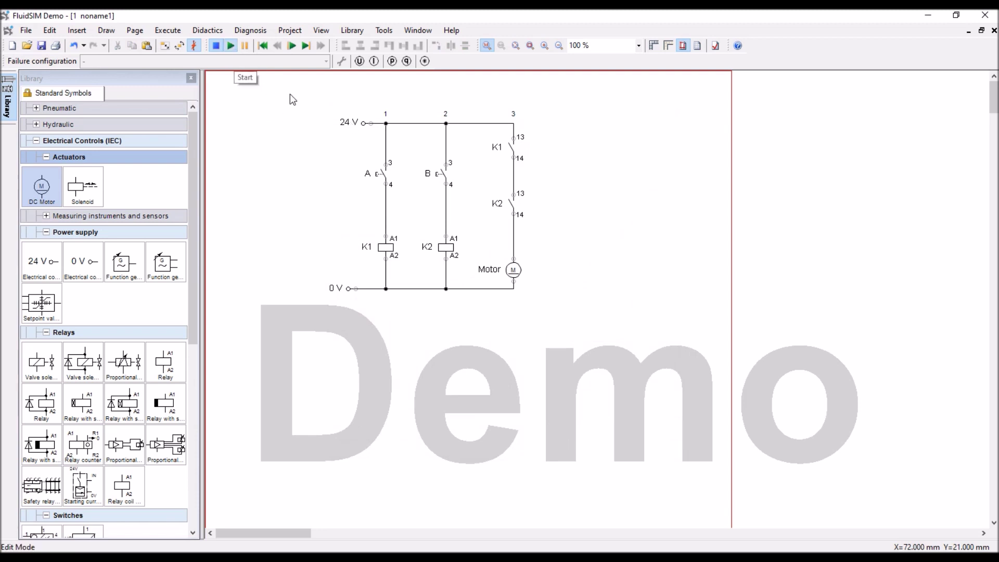
Run the simulation and press pushbuttons A and B to energise K1 and K2
{"action": "key", "text": "F9"}
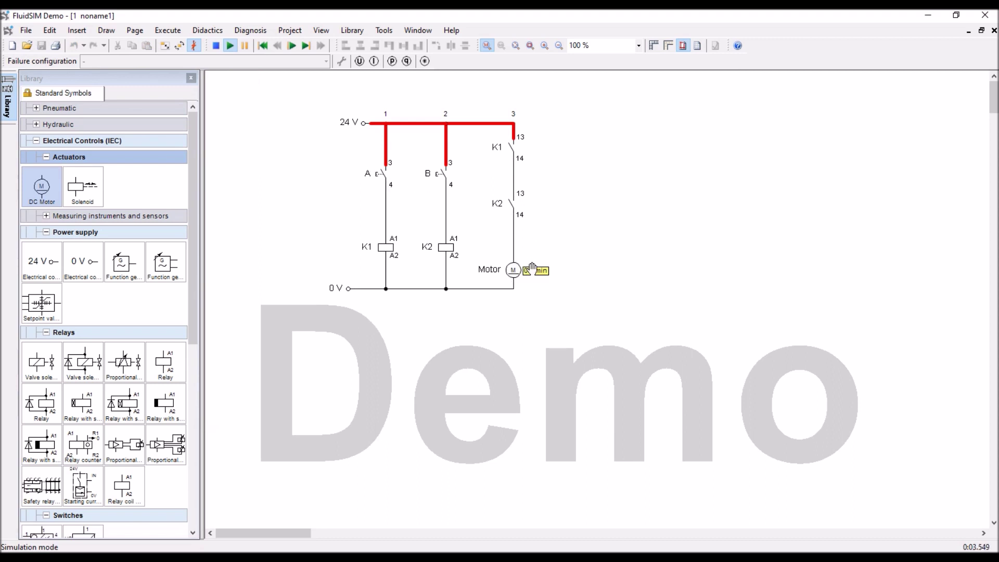
{"action": "left_click", "coordinate": [381, 171]}
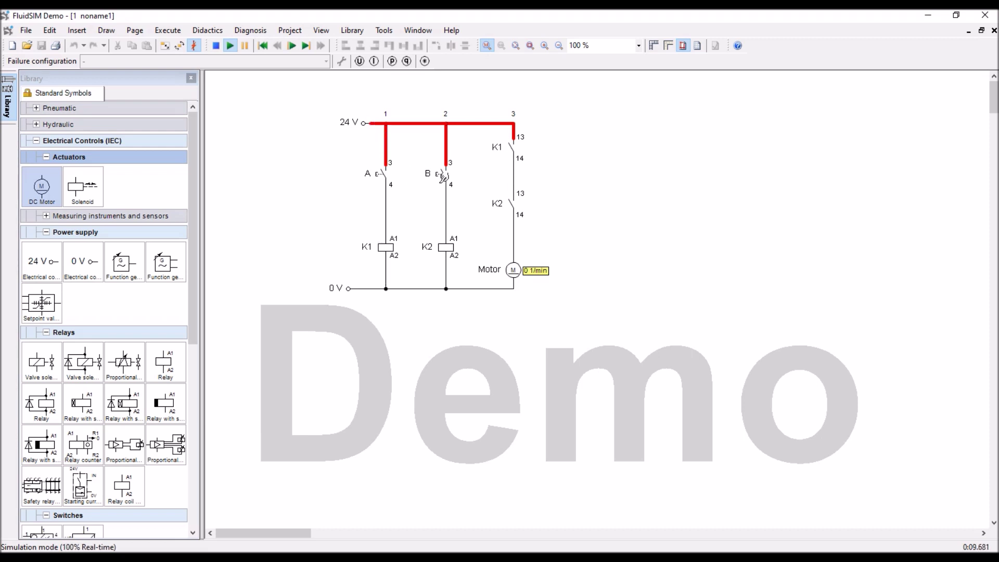
{"action": "left_click", "coordinate": [442, 176]}
Delete pushbutton B and its leftover wire from column 2
{"action": "left_click", "coordinate": [216, 46]}
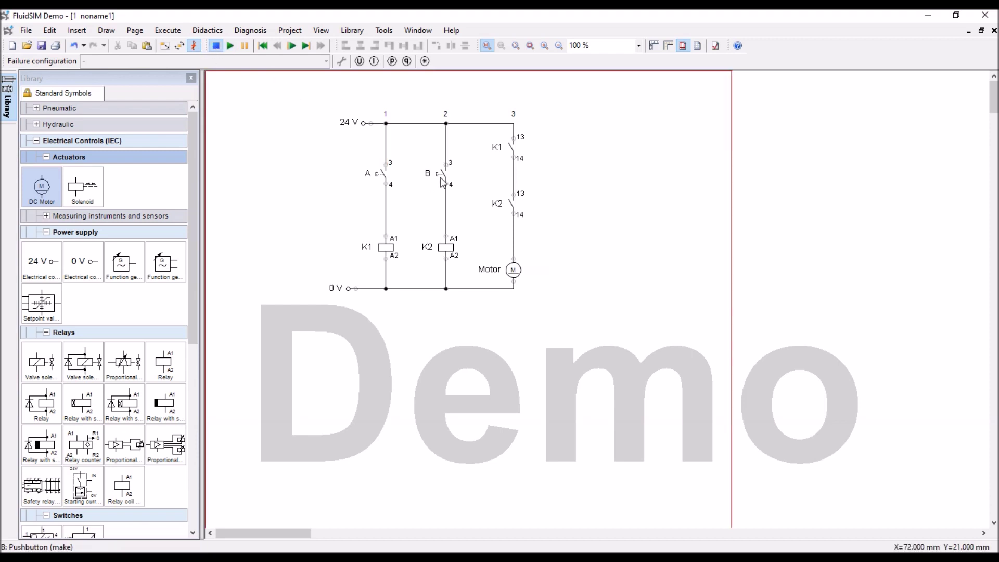
{"action": "left_click", "coordinate": [440, 176]}
{"action": "key", "text": "Delete"}
{"action": "left_click", "coordinate": [446, 179]}
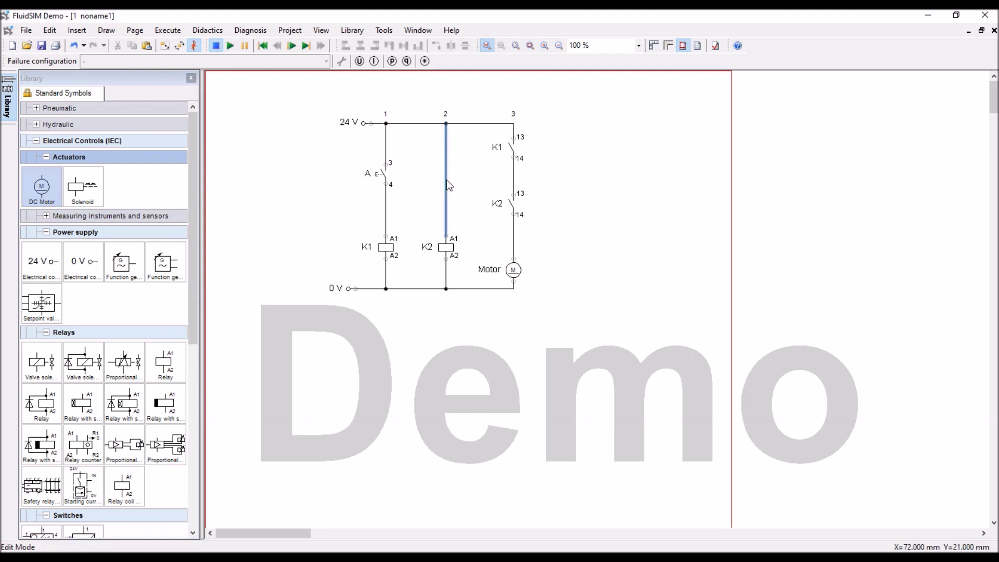
{"action": "key", "text": "Delete"}
Place a detent make switch in column 2 and give it identification B
{"action": "left_click_drag", "start_coordinate": [195, 313], "coordinate": [195, 430]}
{"action": "left_click_drag", "start_coordinate": [83, 385], "coordinate": [442, 172]}
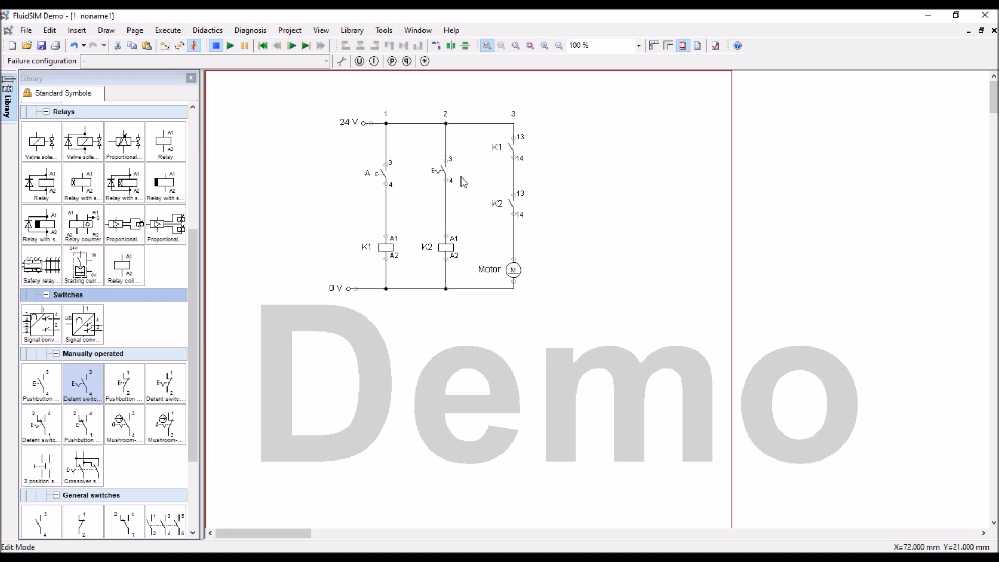
{"action": "double_click", "coordinate": [441, 172]}
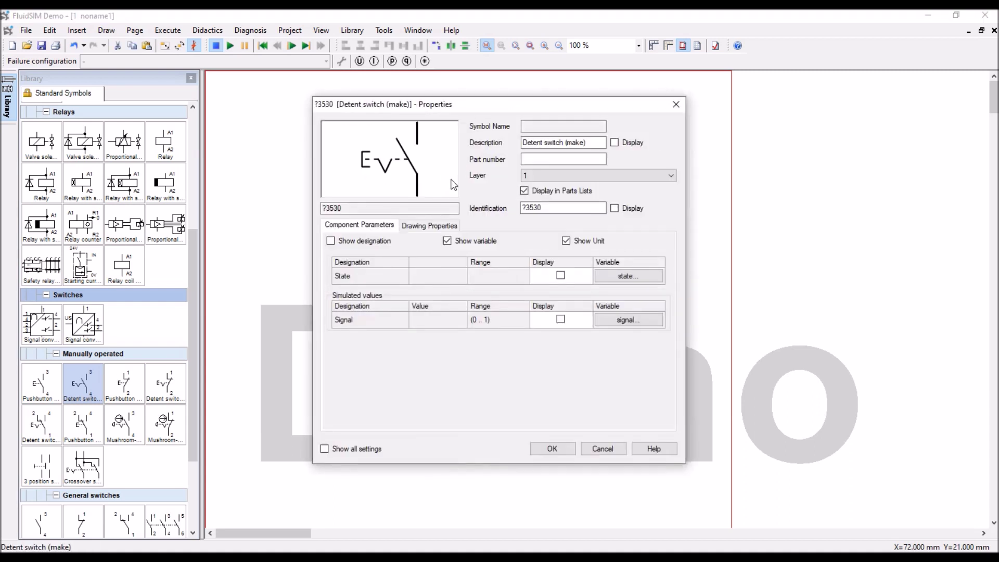
{"action": "left_click_drag", "start_coordinate": [555, 212], "coordinate": [450, 216]}
{"action": "type", "text": "B"}
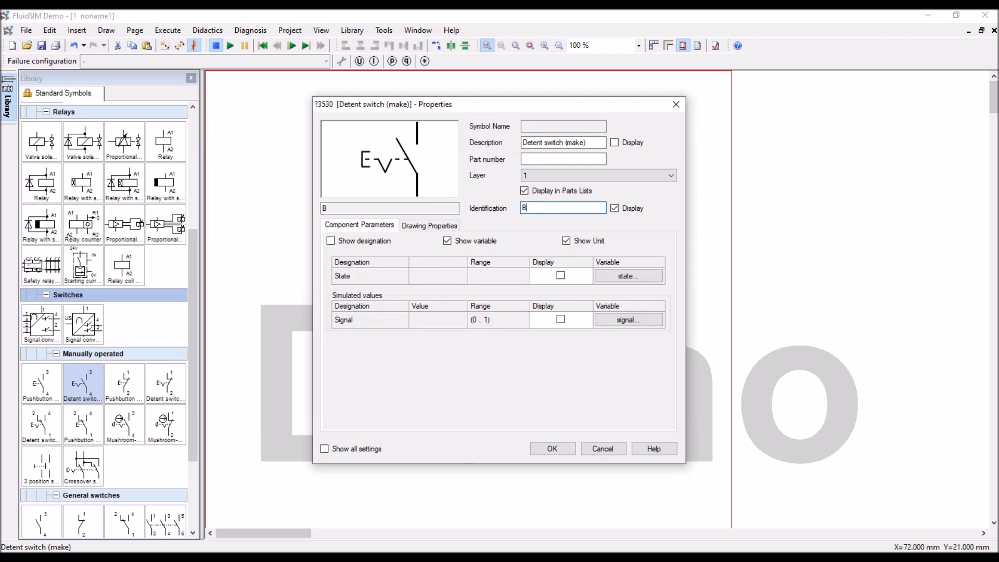
{"action": "left_click", "coordinate": [556, 450]}
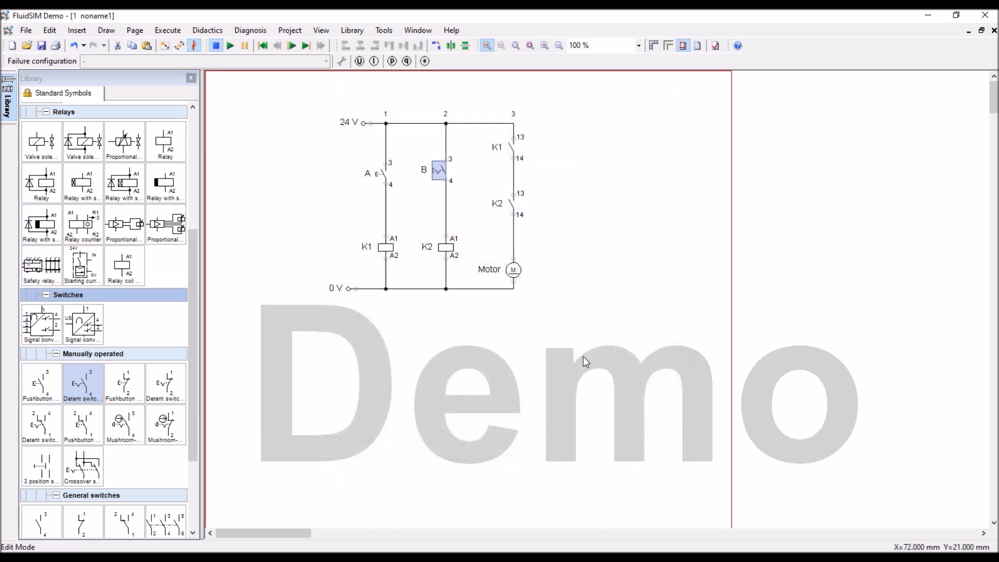
Simulate with detent switch B latched and A pressed to run the motor, then release both and stop
{"action": "left_click", "coordinate": [614, 292]}
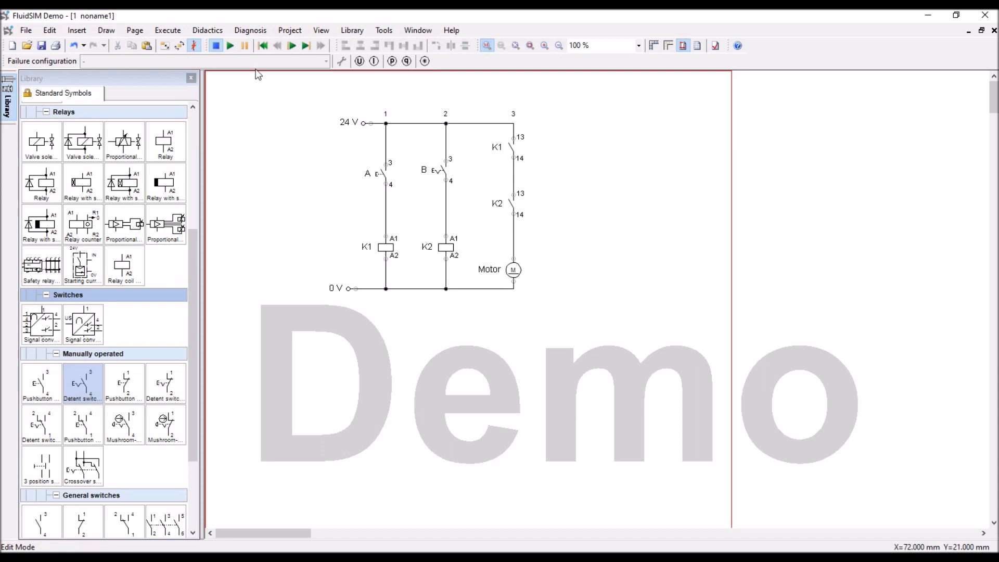
{"action": "key", "text": "F9"}
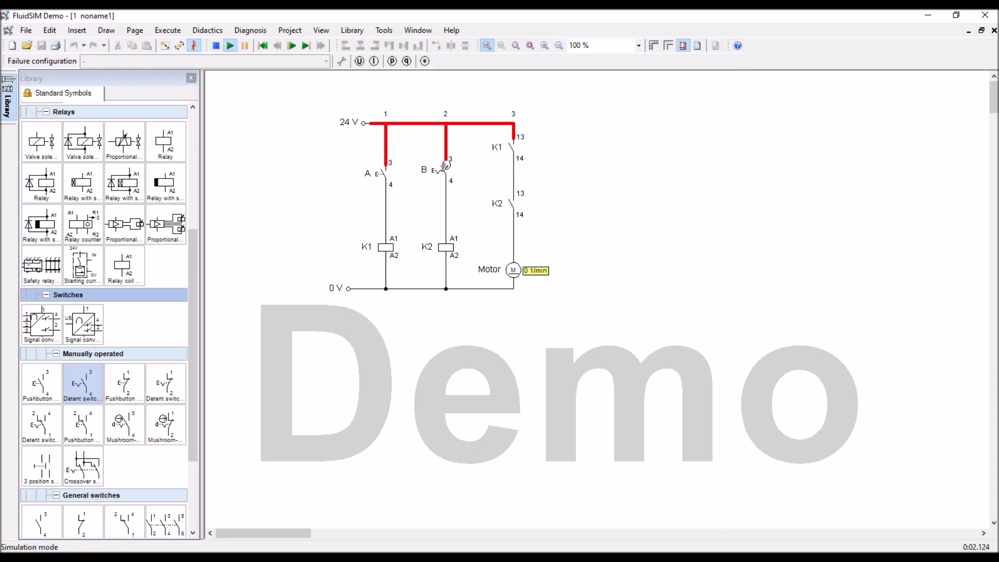
{"action": "left_click", "coordinate": [446, 165]}
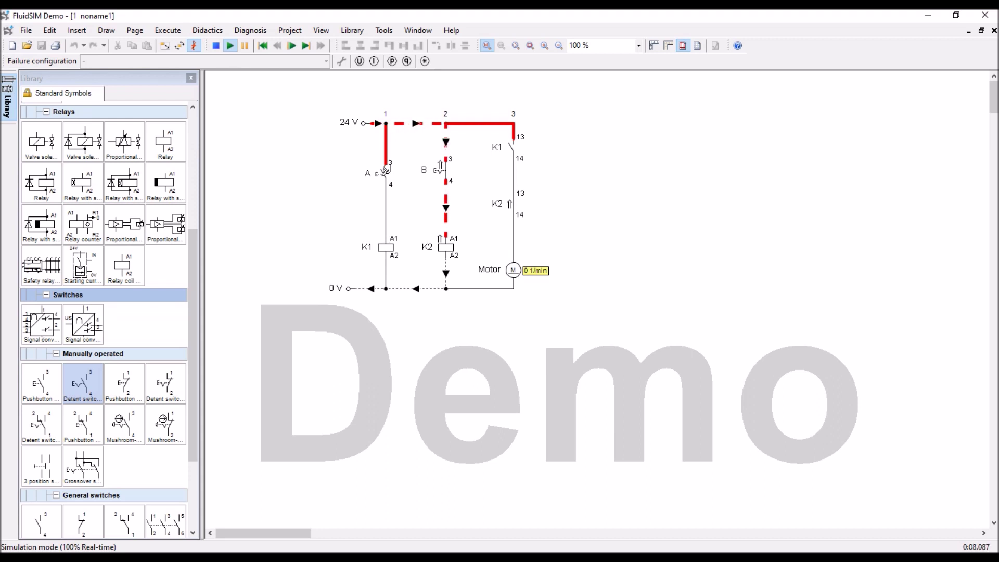
{"action": "left_click", "coordinate": [386, 169]}
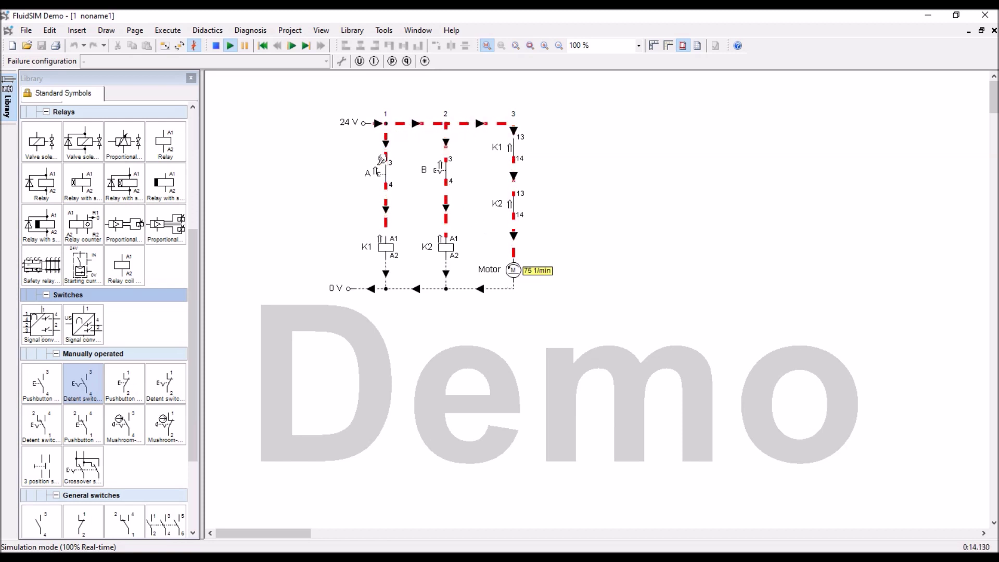
{"action": "left_click", "coordinate": [383, 164]}
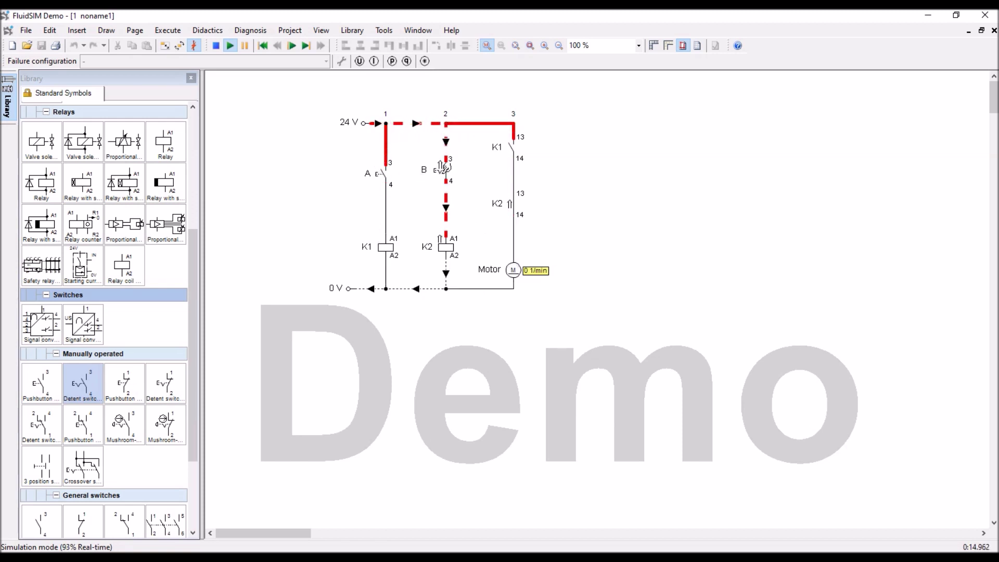
{"action": "left_click", "coordinate": [445, 168]}
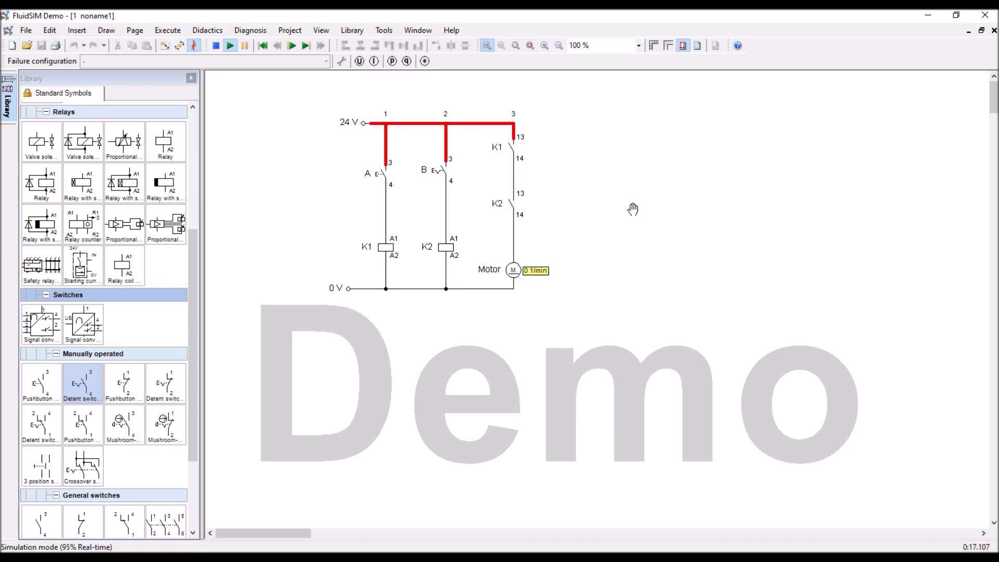
{"action": "left_click", "coordinate": [218, 46]}
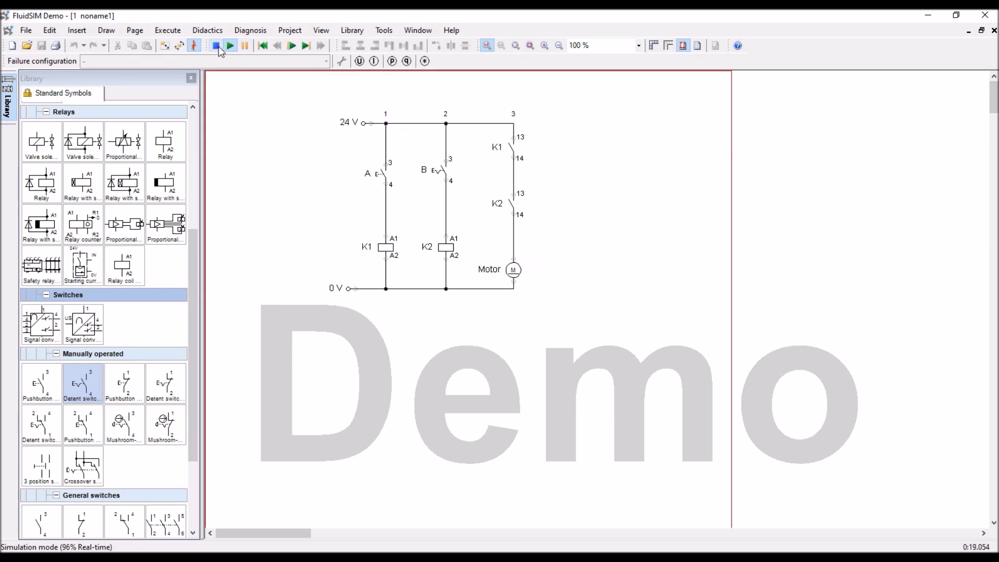
Place a text object above the circuit reading 'Relay circuit - AND Logic'
{"action": "left_click_drag", "start_coordinate": [198, 280], "coordinate": [197, 416]}
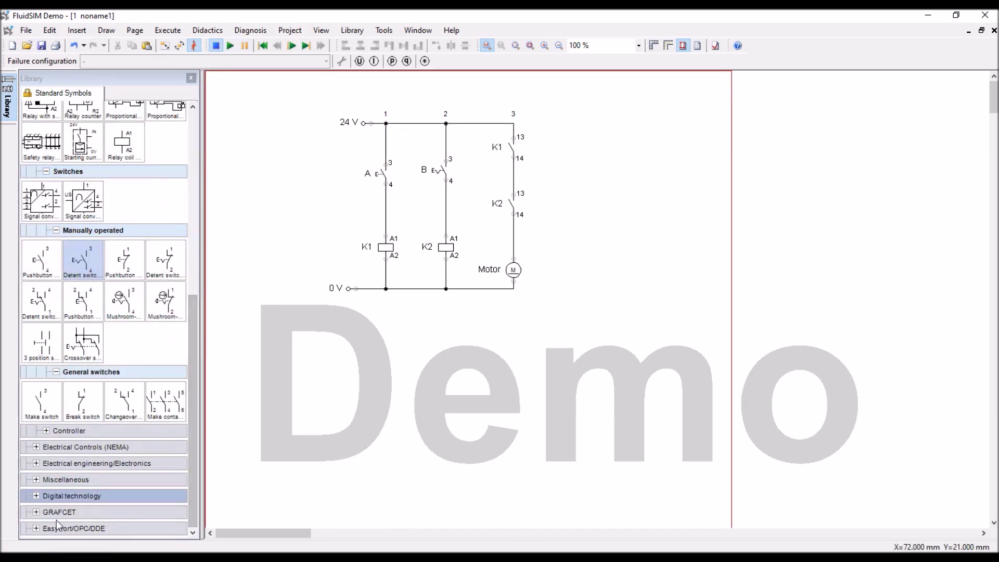
{"action": "left_click", "coordinate": [107, 31]}
{"action": "left_click", "coordinate": [124, 99]}
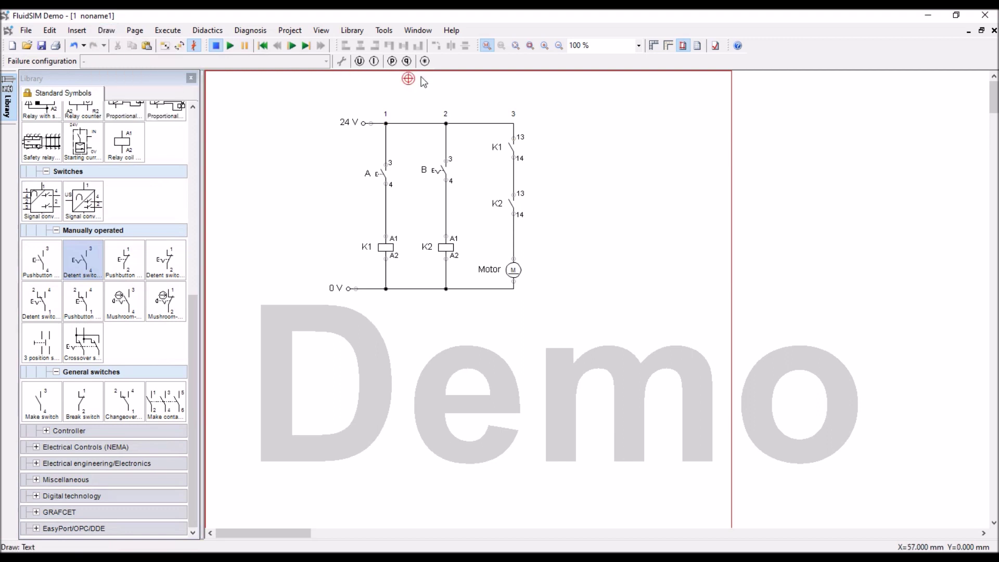
{"action": "left_click", "coordinate": [430, 94]}
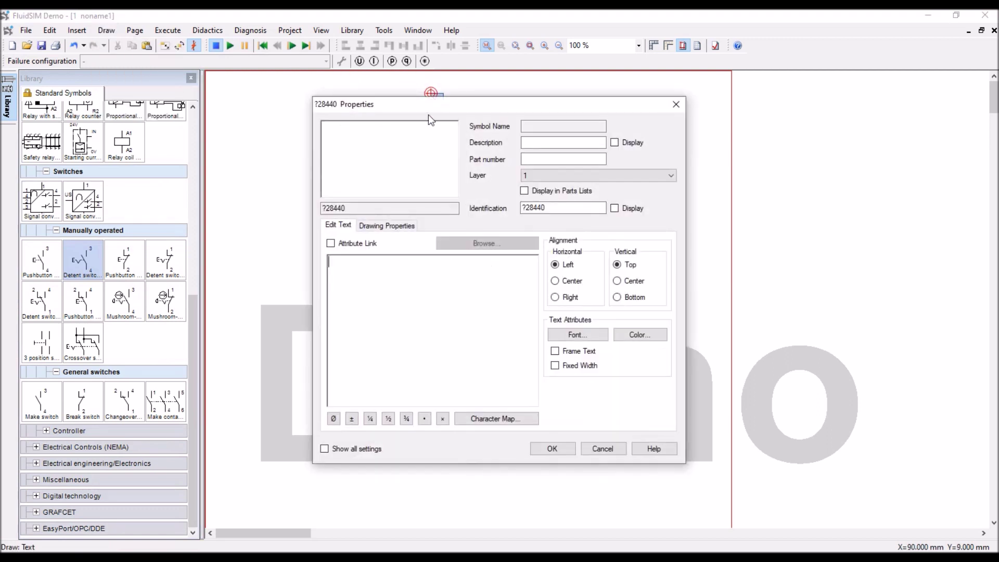
{"action": "type", "text": "Raly"}
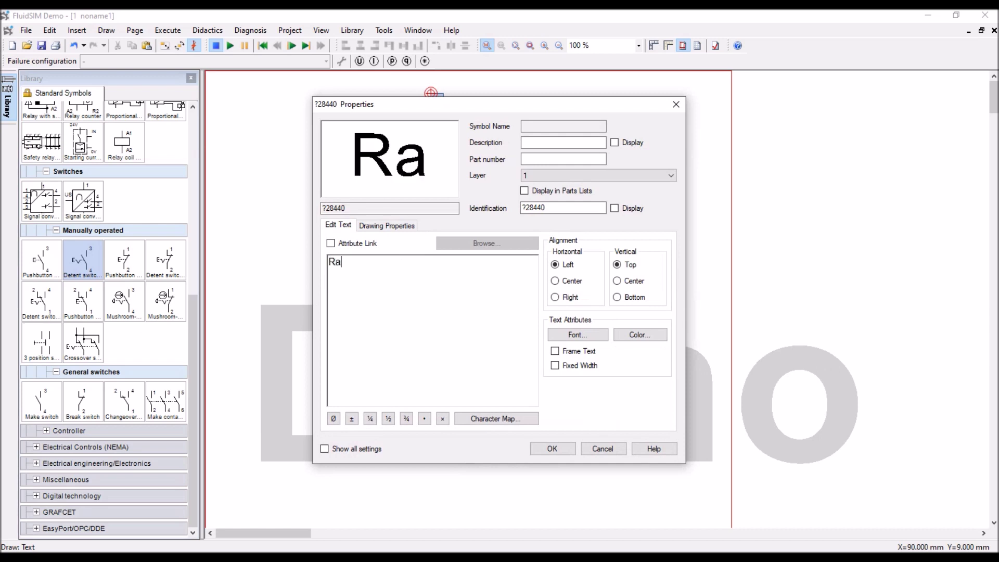
{"action": "key", "text": "BackSpace"}
{"action": "key", "text": "BackSpace"}
{"action": "key", "text": "BackSpace"}
{"action": "type", "text": "elay circuits"}
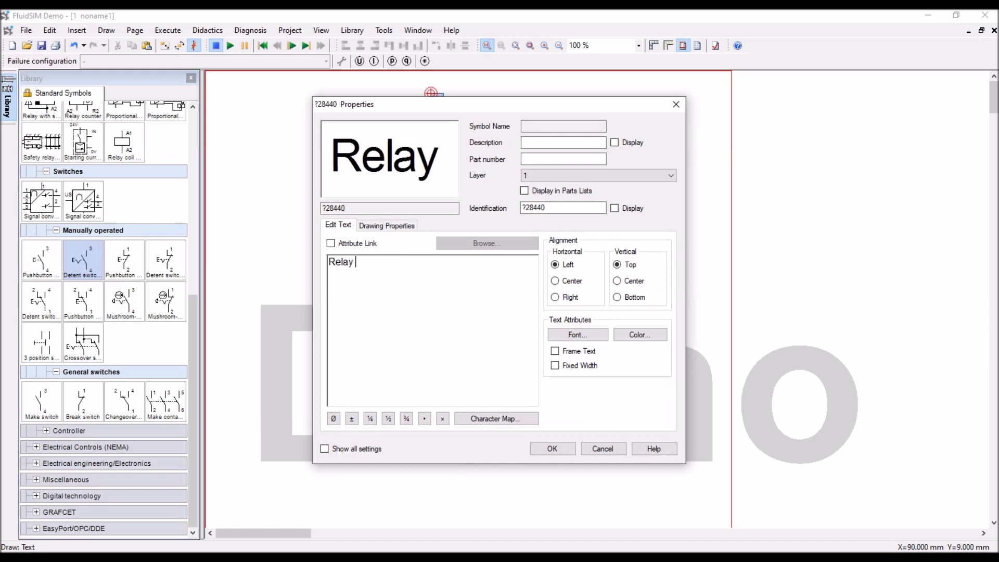
{"action": "key", "text": "BackSpace"}
{"action": "type", "text": "- A"}
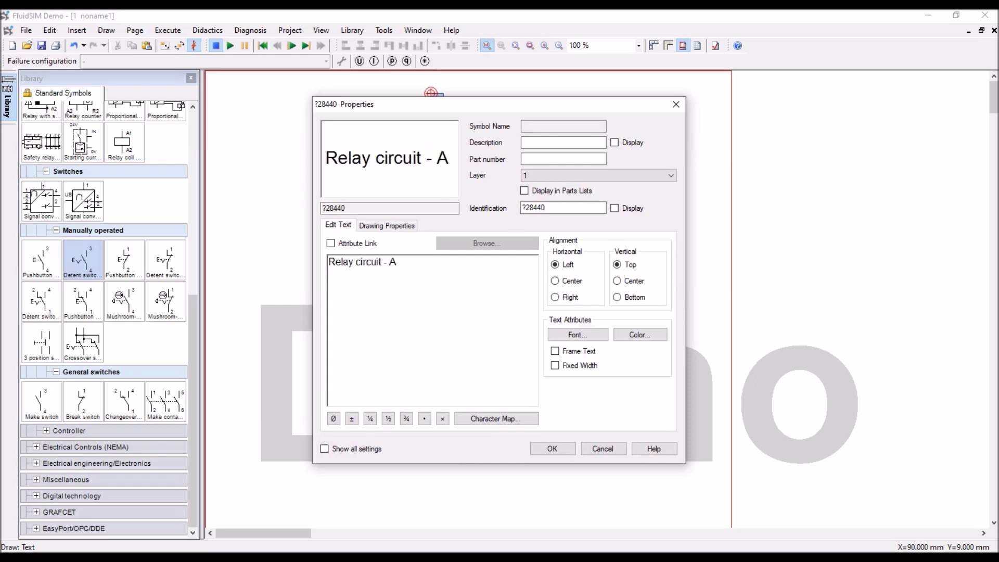
{"action": "type", "text": "ND Lo"}
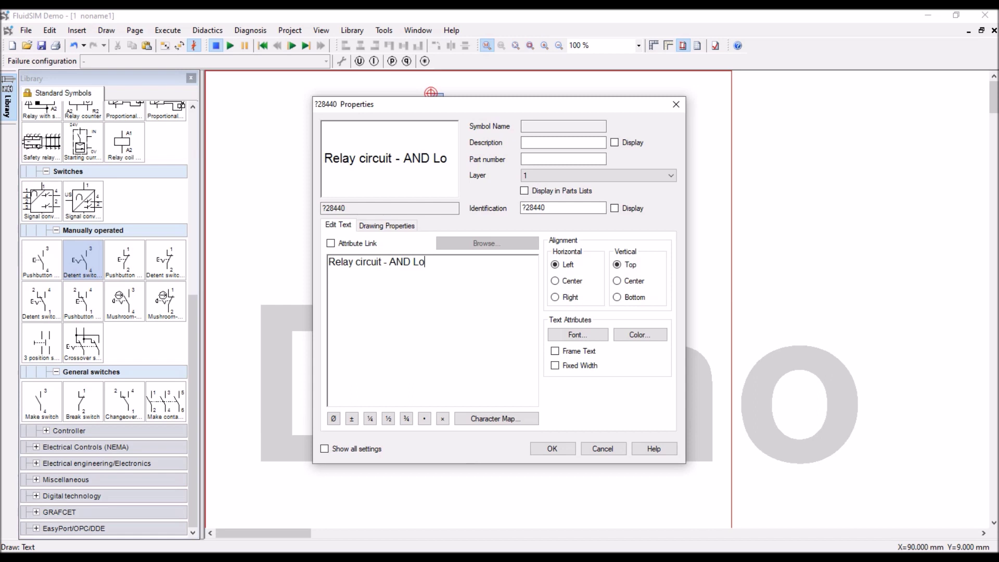
{"action": "type", "text": "gic"}
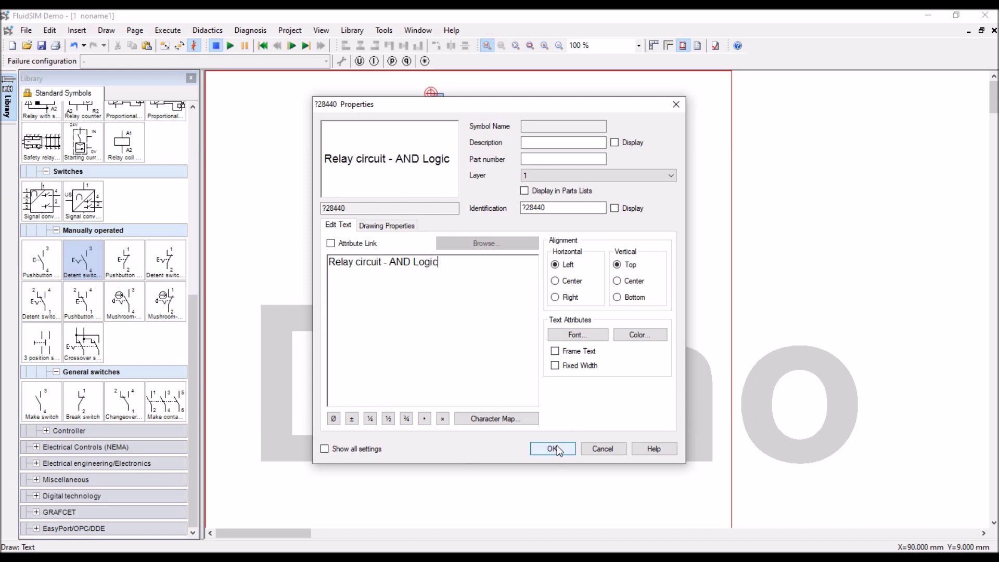
{"action": "left_click", "coordinate": [555, 447]}
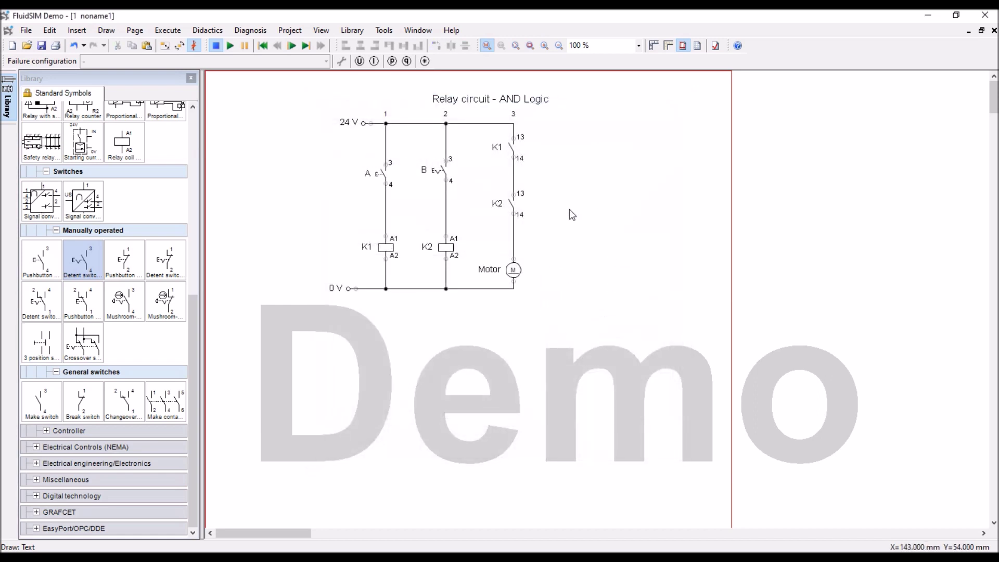
Shift the 'Relay circuit - AND Logic' title slightly left above the circuit
{"action": "key", "text": "Escape"}
{"action": "left_click_drag", "start_coordinate": [459, 101], "coordinate": [429, 102]}
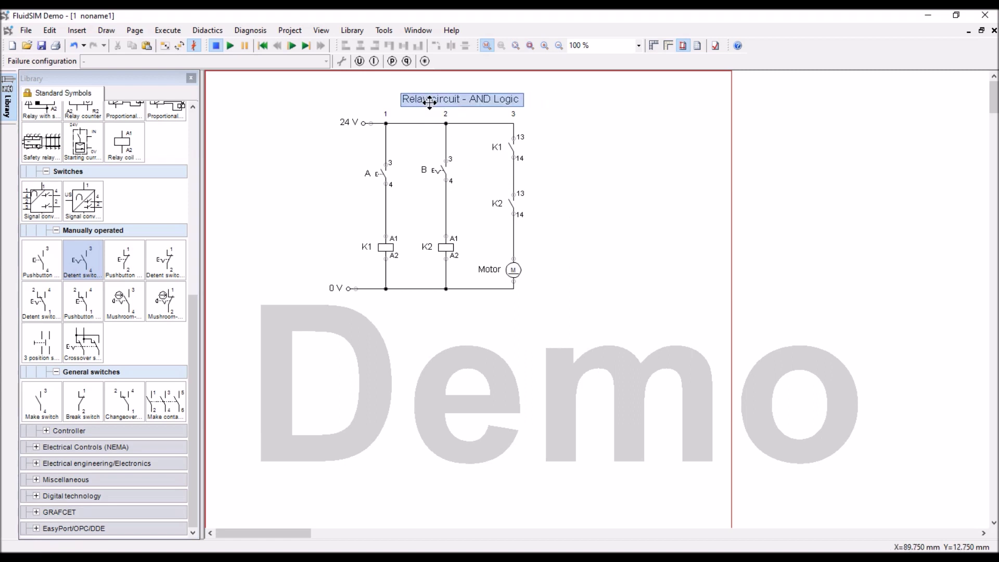
{"action": "left_click", "coordinate": [557, 151]}
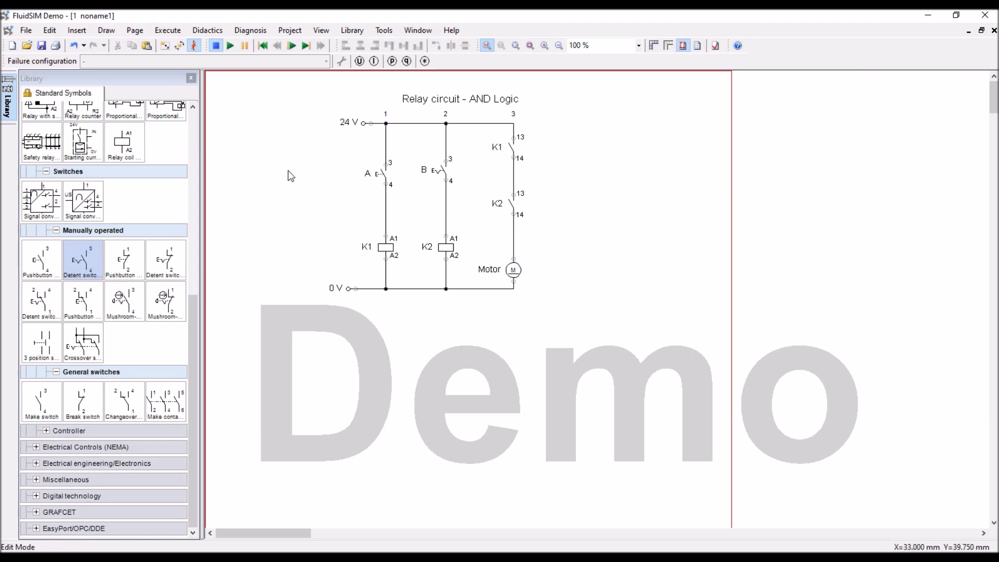
Select every element of the relay circuit with Ctrl+A and bring up its context menu
{"action": "left_click_drag", "start_coordinate": [226, 83], "coordinate": [595, 328]}
{"action": "left_click", "coordinate": [606, 313]}
{"action": "key", "text": "ctrl+a"}
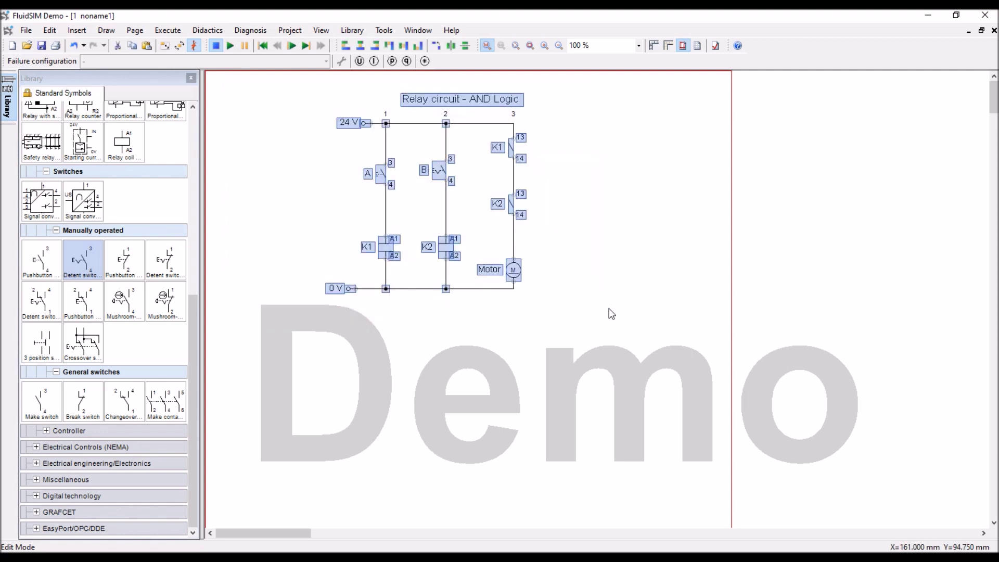
{"action": "right_click", "coordinate": [443, 242]}
Copy the whole relay circuit and paste it as a picture into a blank Word document
{"action": "left_click", "coordinate": [469, 264]}
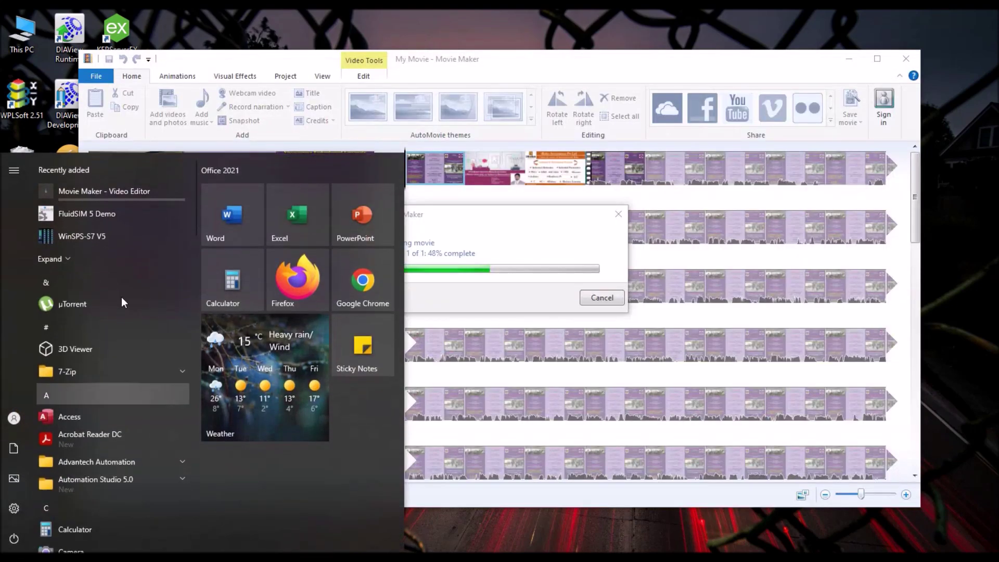
{"action": "left_click", "coordinate": [226, 217]}
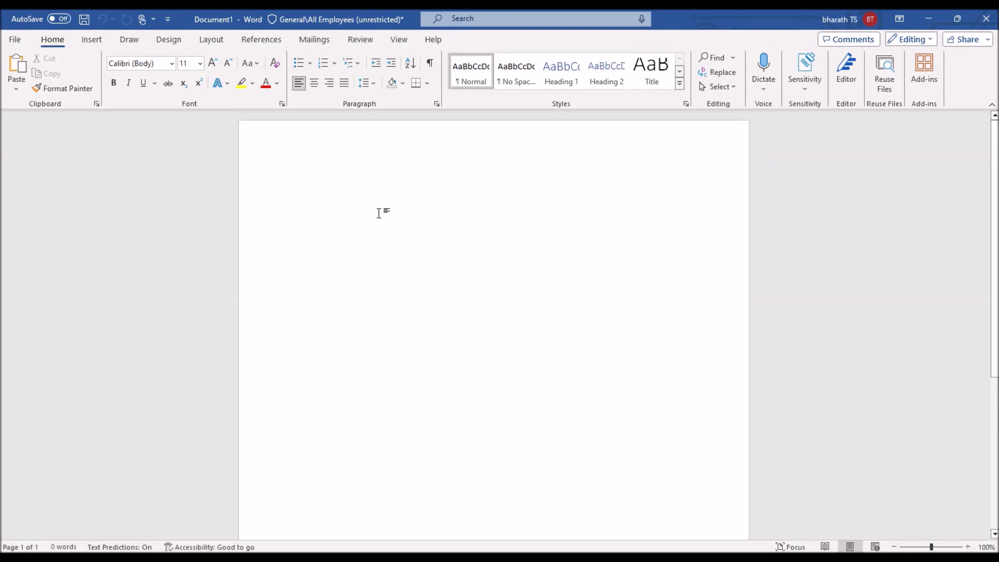
{"action": "key", "text": "ctrl+v"}
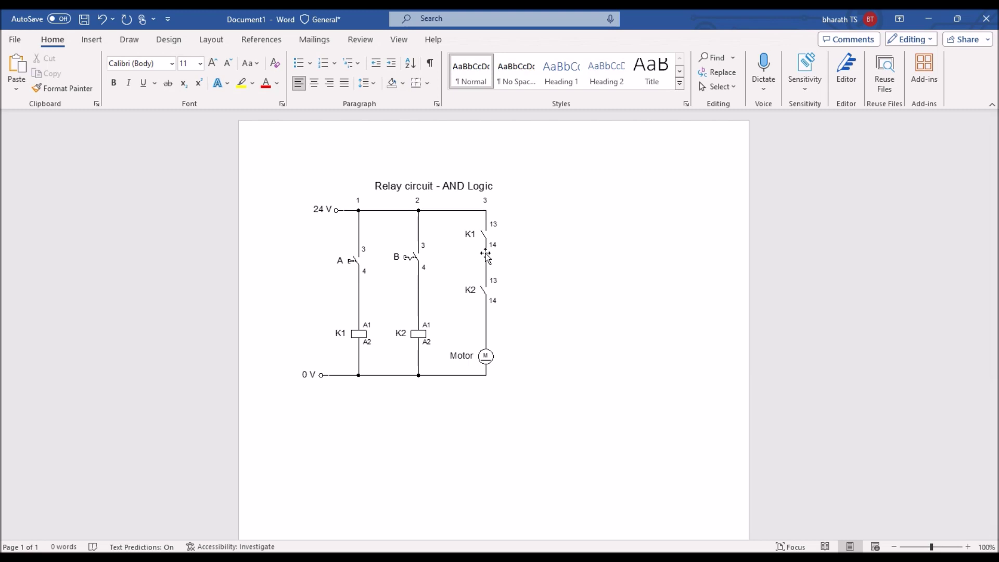
{"action": "left_click", "coordinate": [346, 224]}
Centre the diagram on the page and start a Save As with PDF as the format
{"action": "left_click", "coordinate": [313, 83]}
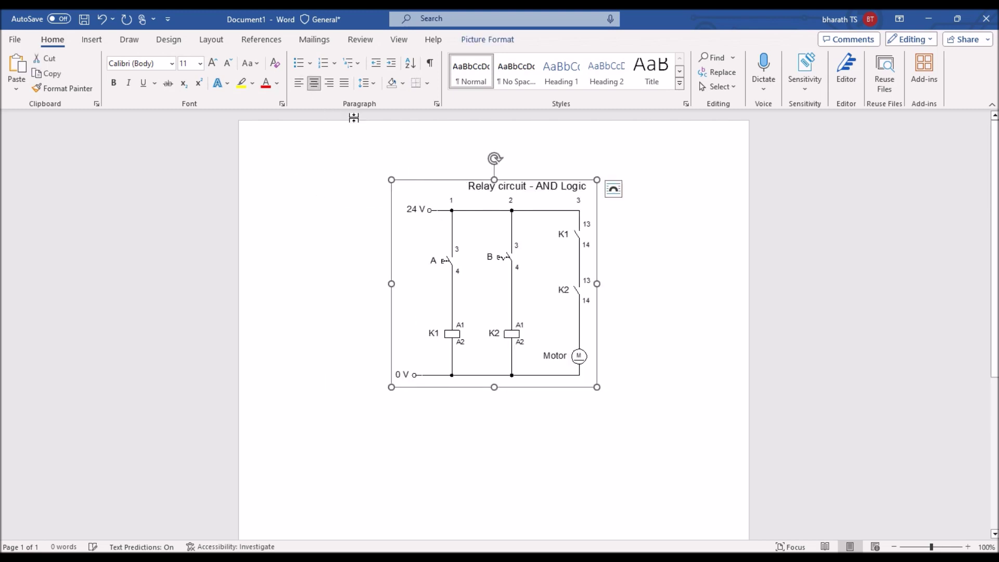
{"action": "left_click", "coordinate": [22, 41]}
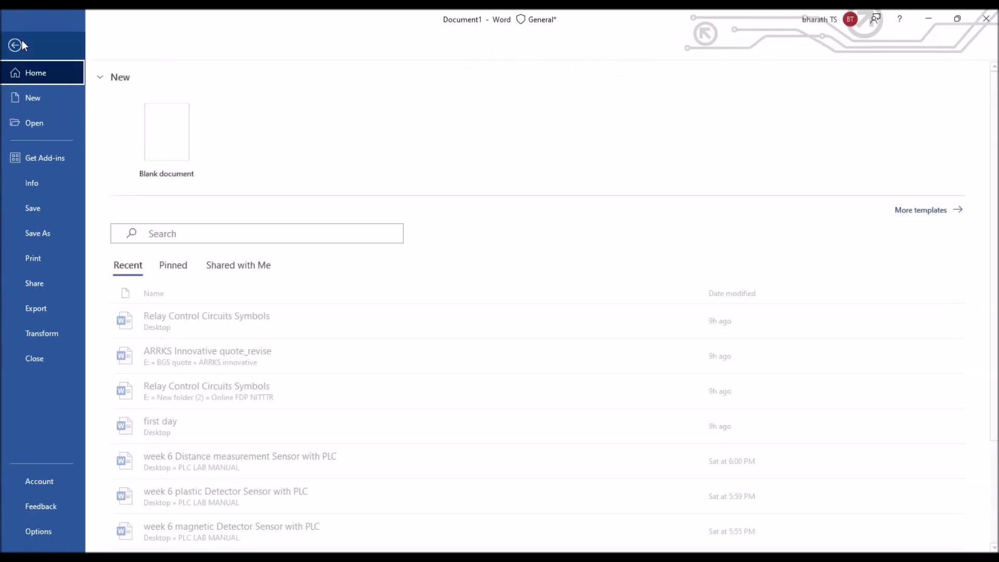
{"action": "left_click", "coordinate": [52, 233]}
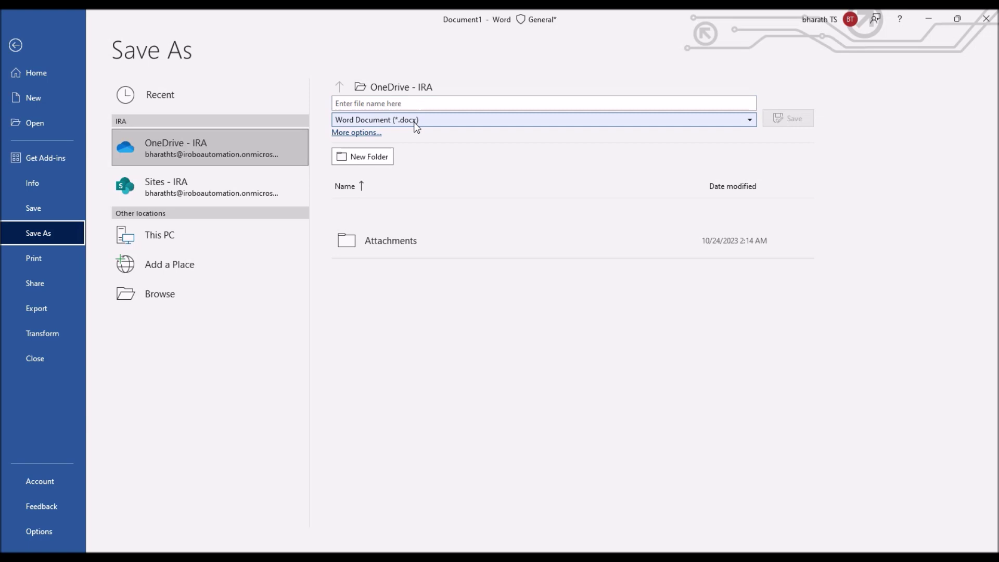
{"action": "left_click", "coordinate": [414, 121]}
{"action": "left_click", "coordinate": [407, 205]}
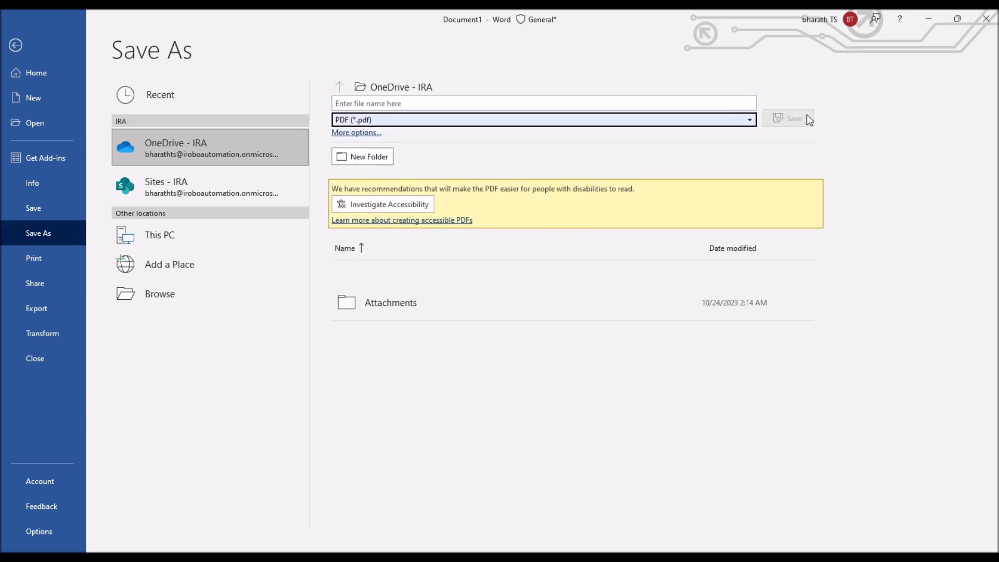
Save the PDF to the Desktop as Doc1, then return to the FluidSIM circuit
{"action": "left_click", "coordinate": [225, 242]}
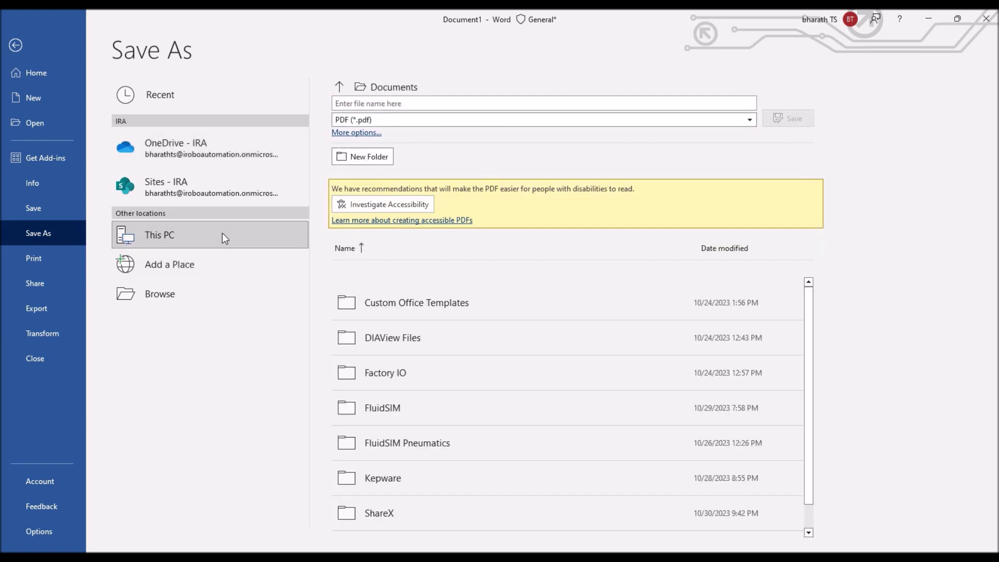
{"action": "left_click", "coordinate": [223, 235]}
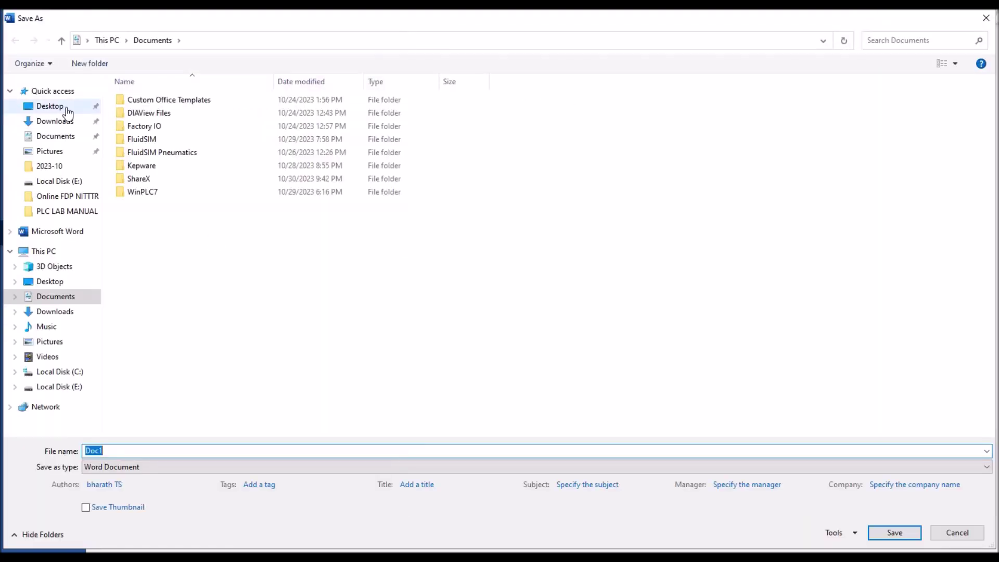
{"action": "left_click", "coordinate": [62, 283]}
{"action": "left_click", "coordinate": [915, 532]}
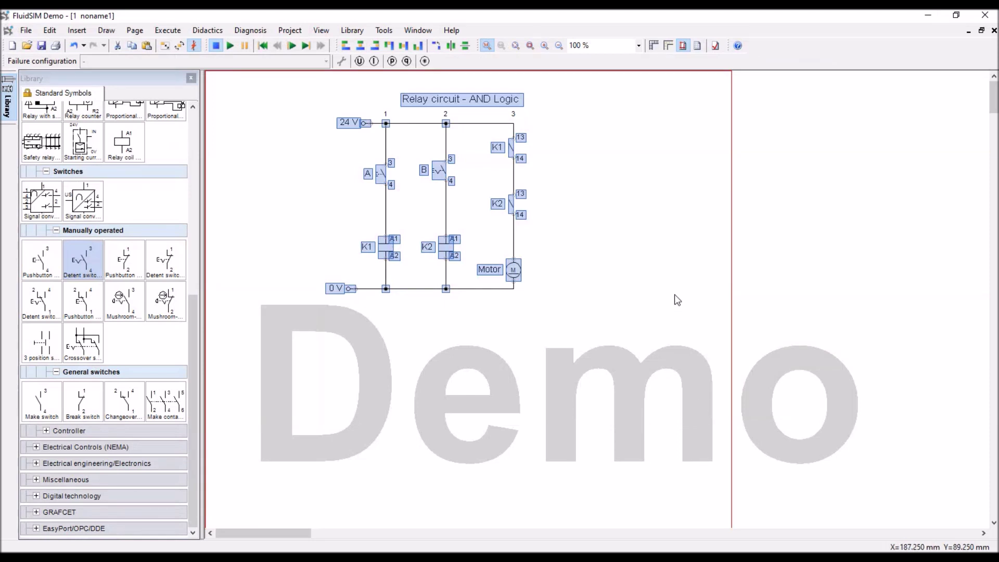
{"action": "left_click", "coordinate": [656, 241]}
Select the whole relay circuit, then leave FluidSIM for the Windows desktop
{"action": "left_click_drag", "start_coordinate": [563, 87], "coordinate": [309, 320]}
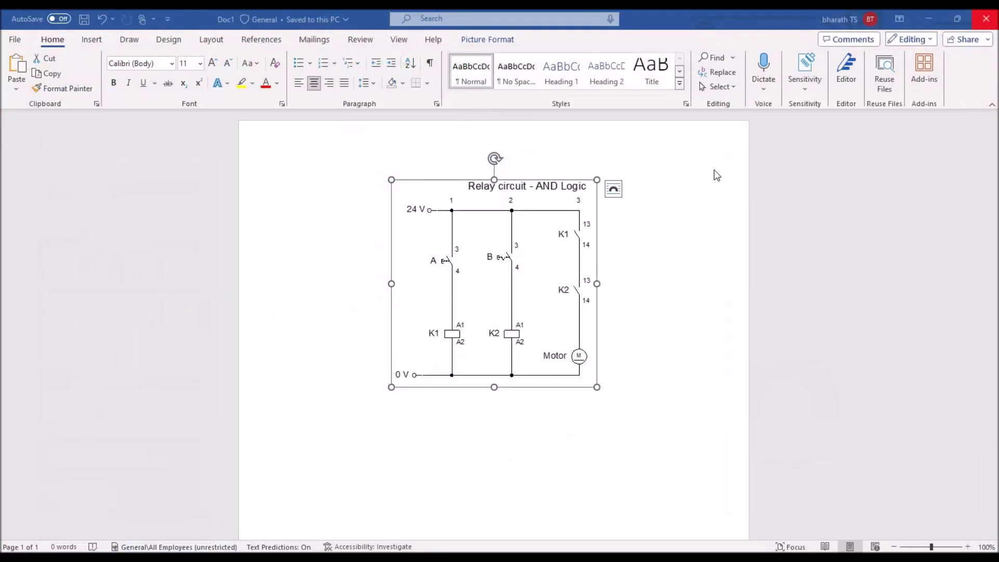
{"action": "key", "text": "super+d"}
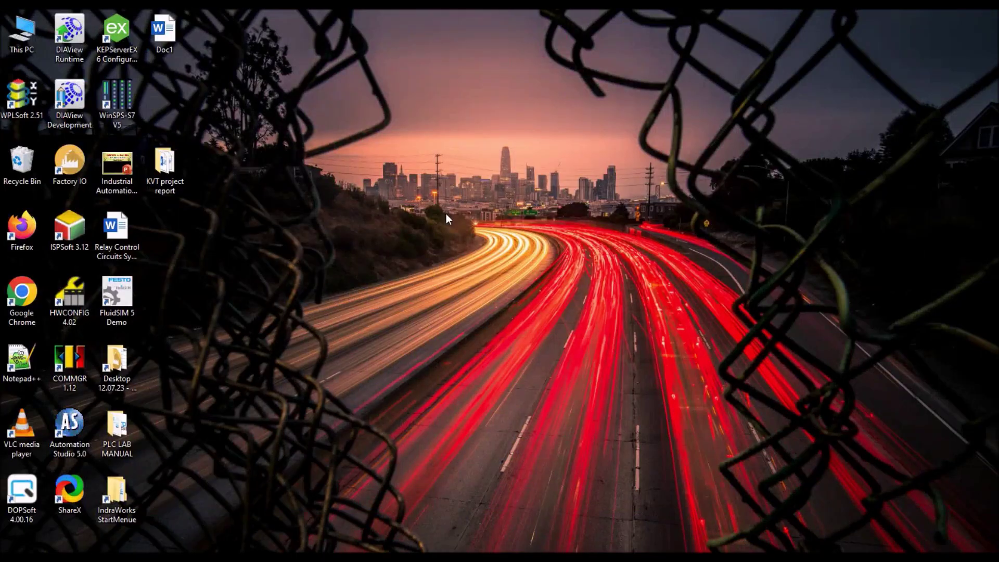
Relaunch FluidSIM 5 Demo from its desktop shortcut and run it with the listed technologies
{"action": "left_click", "coordinate": [126, 306]}
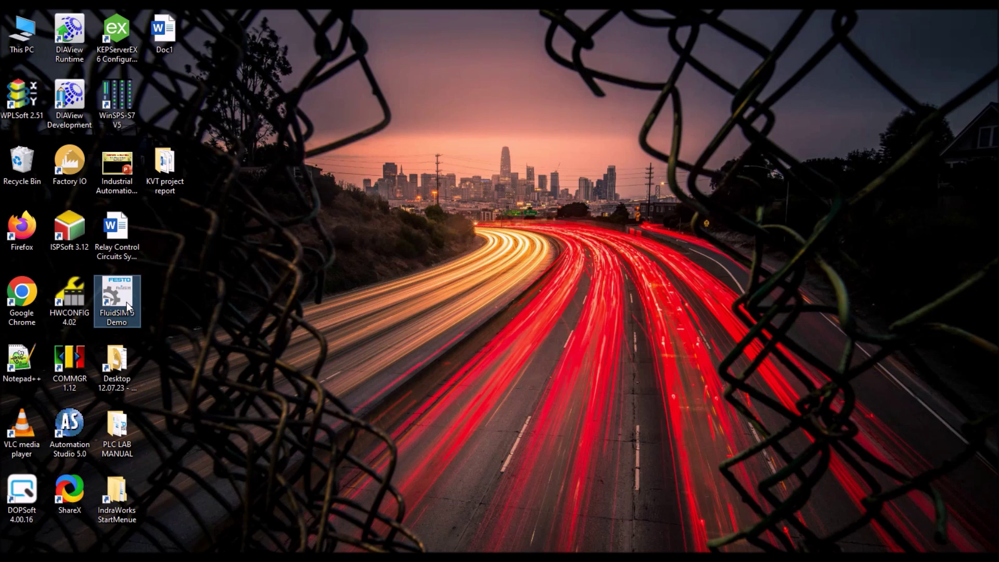
{"action": "double_click", "coordinate": [126, 303]}
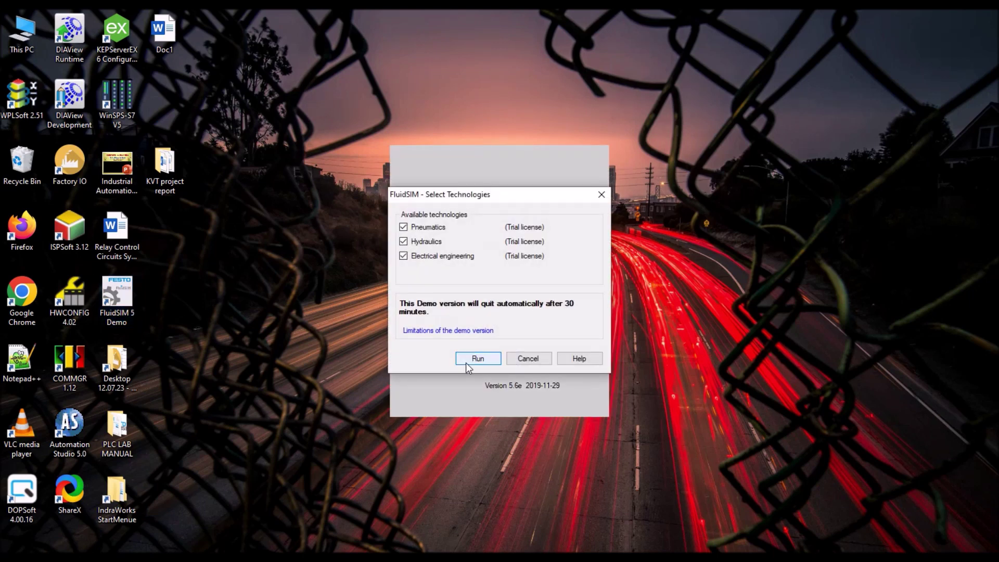
{"action": "left_click", "coordinate": [471, 359]}
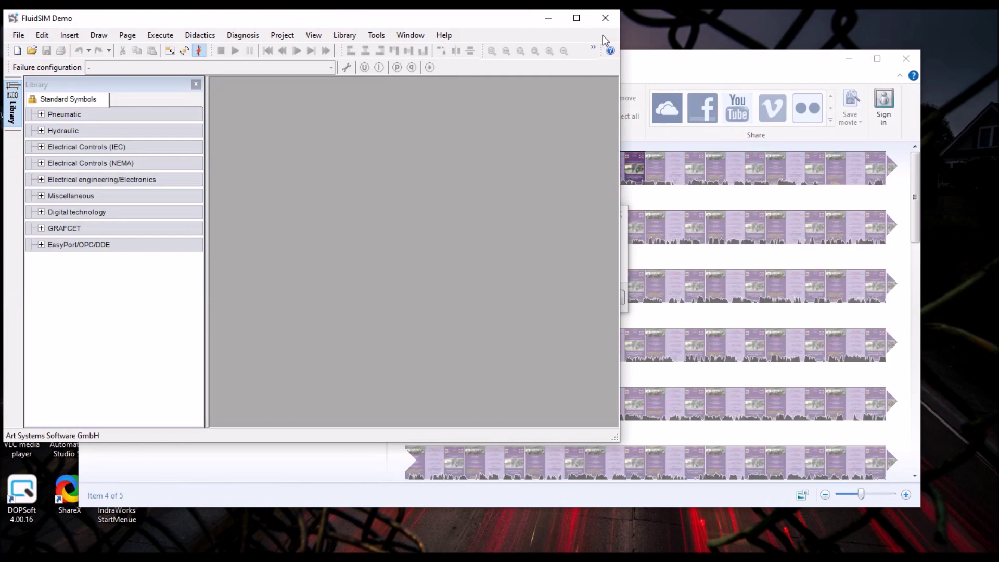
Paste the relay circuit into a new maximized document and move it up and left near the top
{"action": "left_click", "coordinate": [576, 19]}
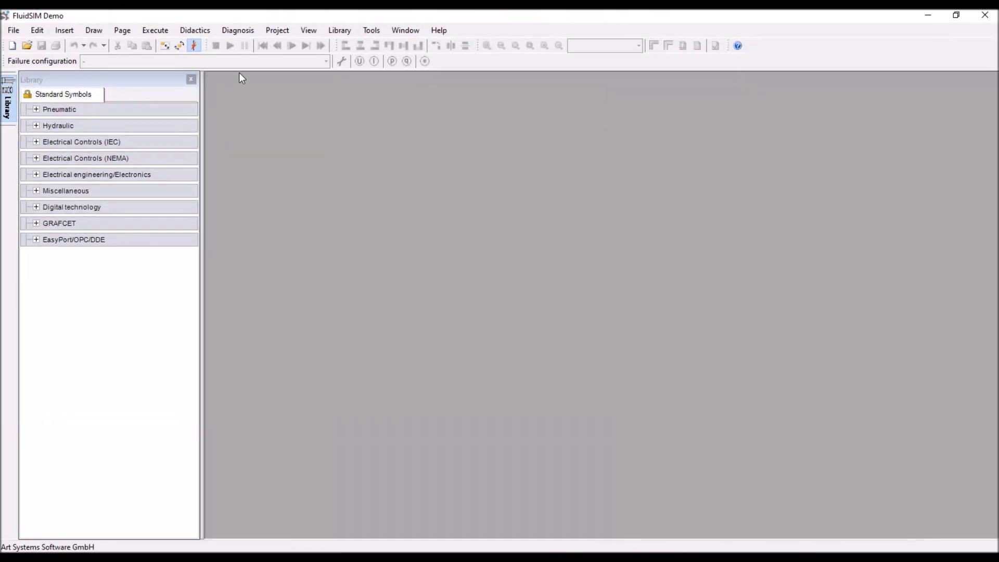
{"action": "left_click", "coordinate": [12, 46]}
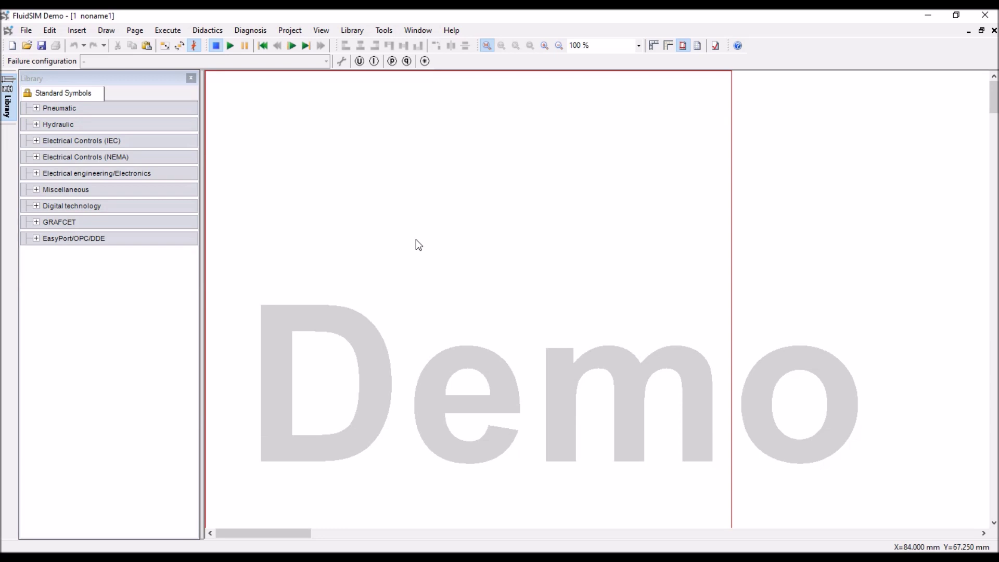
{"action": "key", "text": "ctrl+v"}
{"action": "left_click_drag", "start_coordinate": [416, 240], "coordinate": [373, 117]}
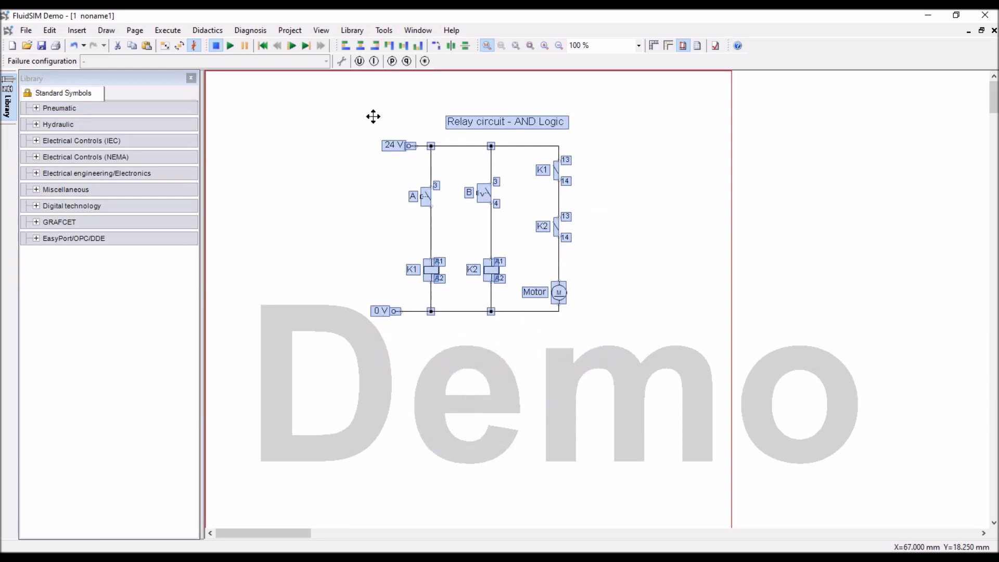
{"action": "left_click", "coordinate": [344, 174]}
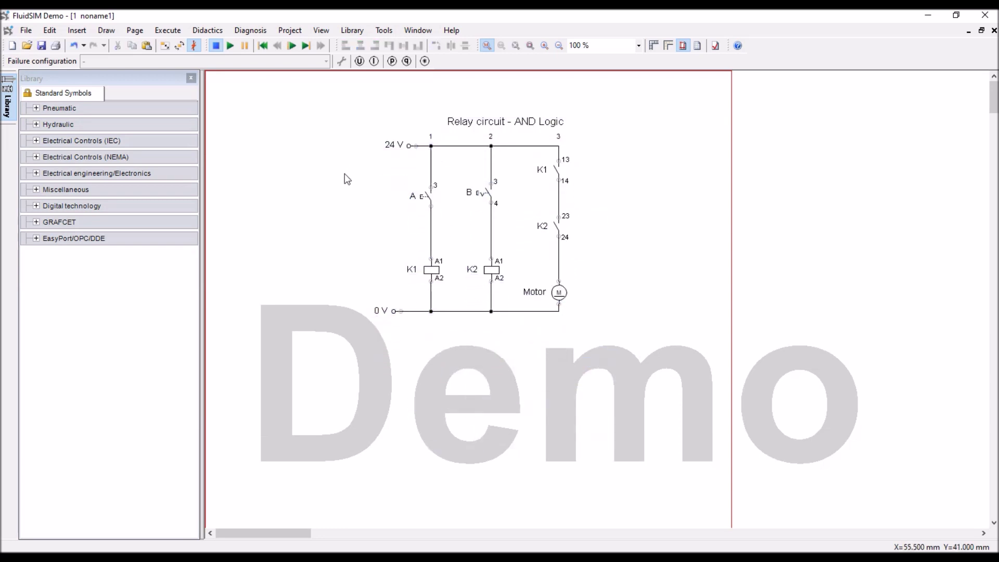